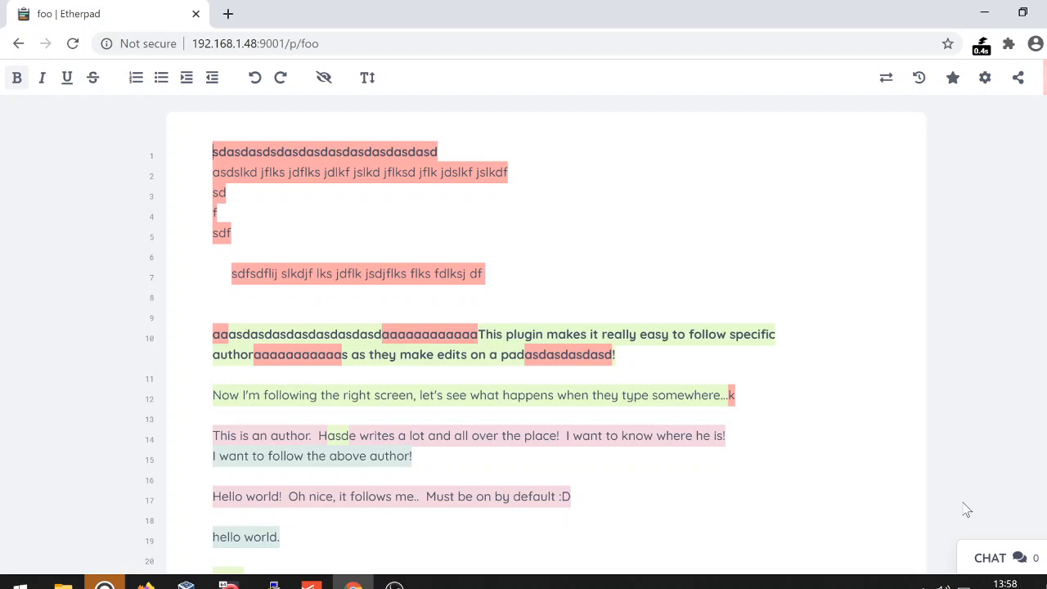
key("alt+Tab")
key("alt+Tab")
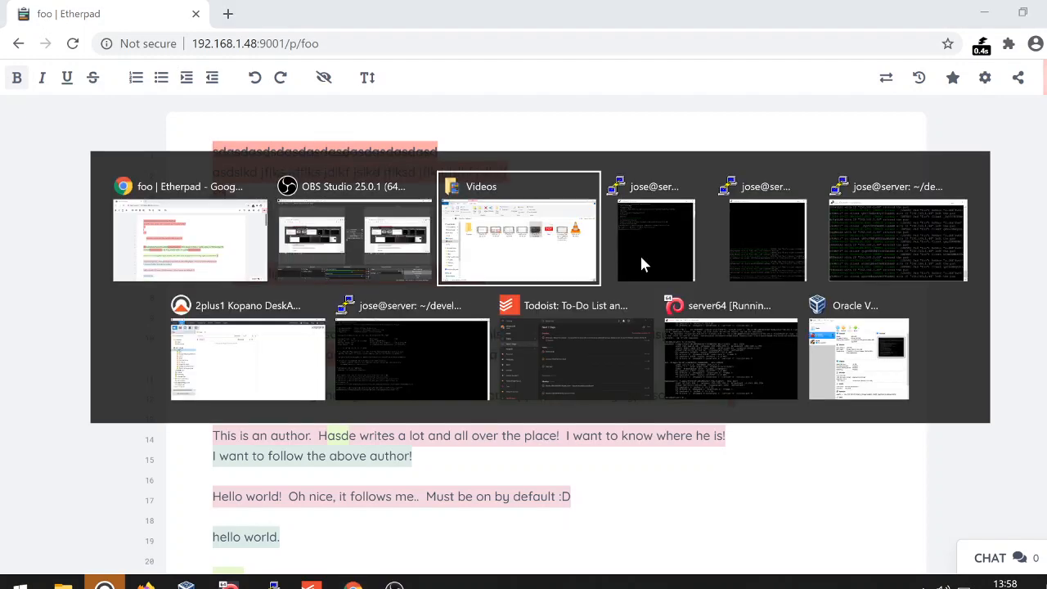
key("alt+shift+Tab")
key("alt+shift+Tab")
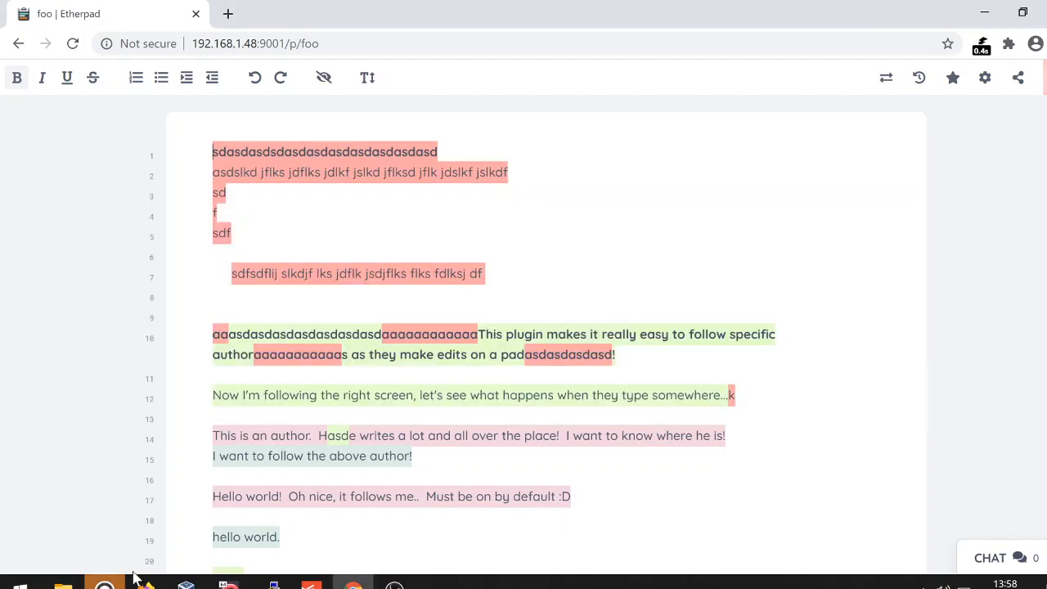
Launch Firefox and open the foo pad in it using the address copied from Chrome
key("super")
type("fire")
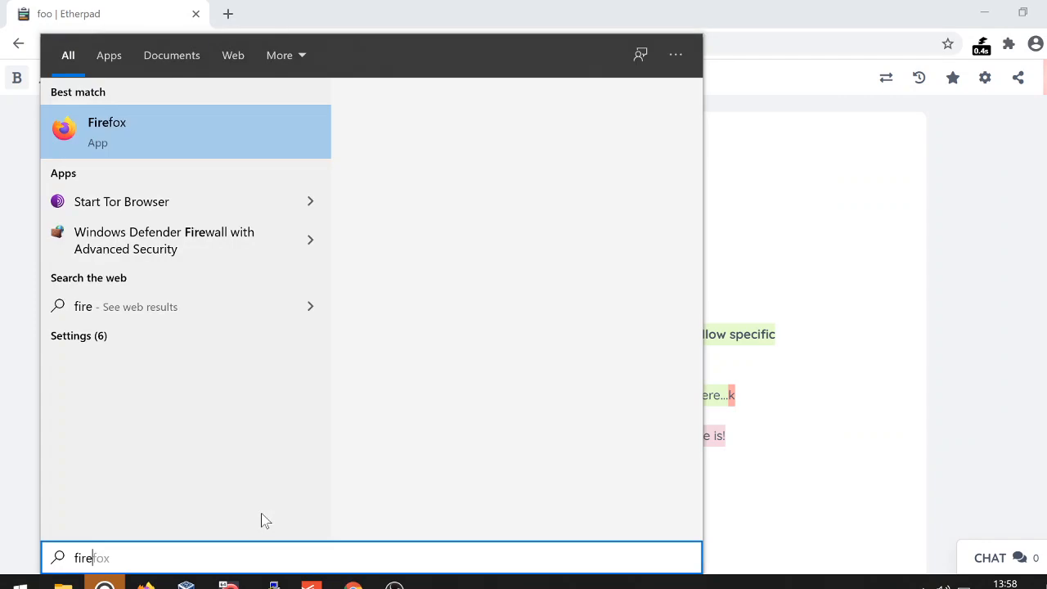
key("Return")
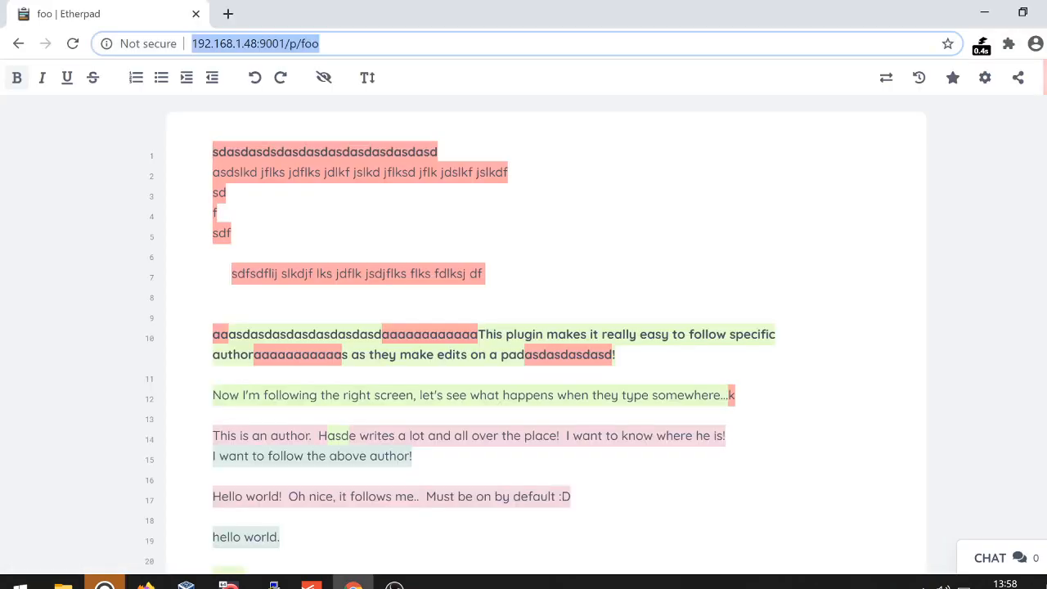
key("alt+Tab")
key("ctrl+l")
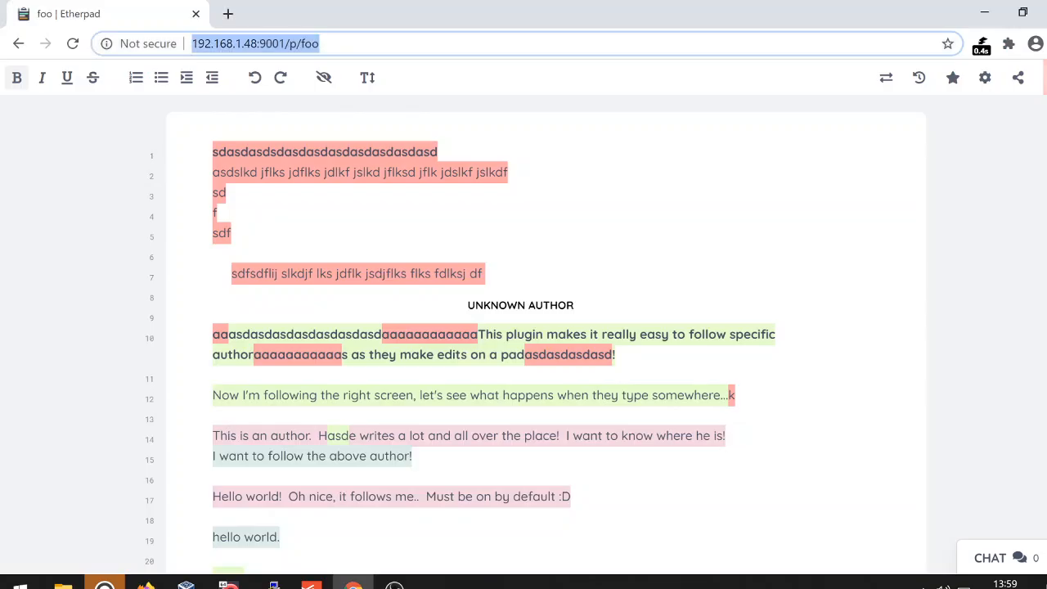
key("ctrl+c")
key("alt+Tab")
key("ctrl+v")
key("Return")
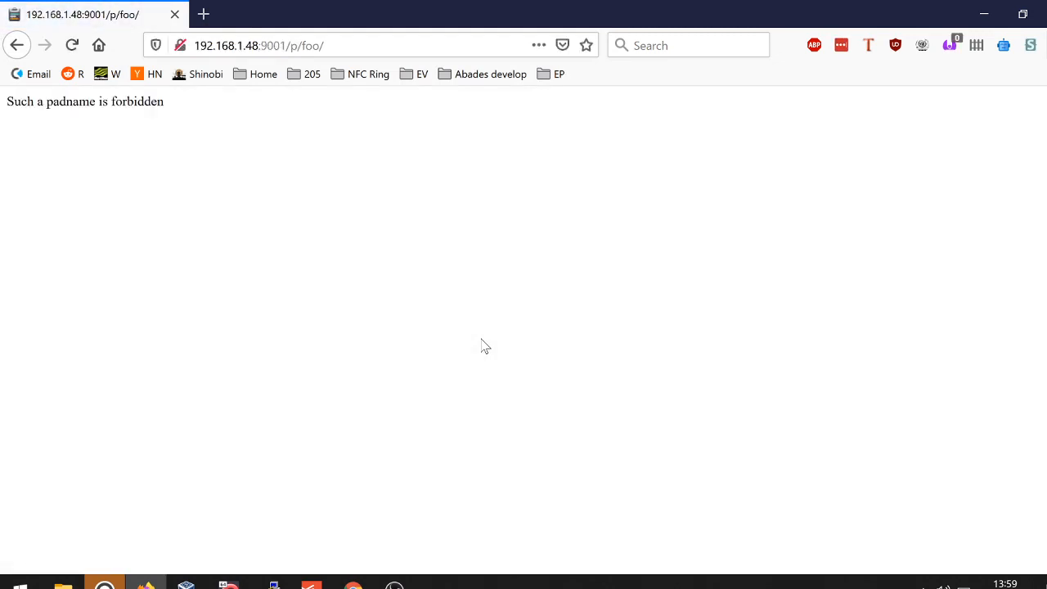
Correct the address to 192.168.1.48:9001/p/foo, load the pad and start catching up on the missed changes
key("ctrl+l")
key("End")
key("BackSpace")
key("Return")
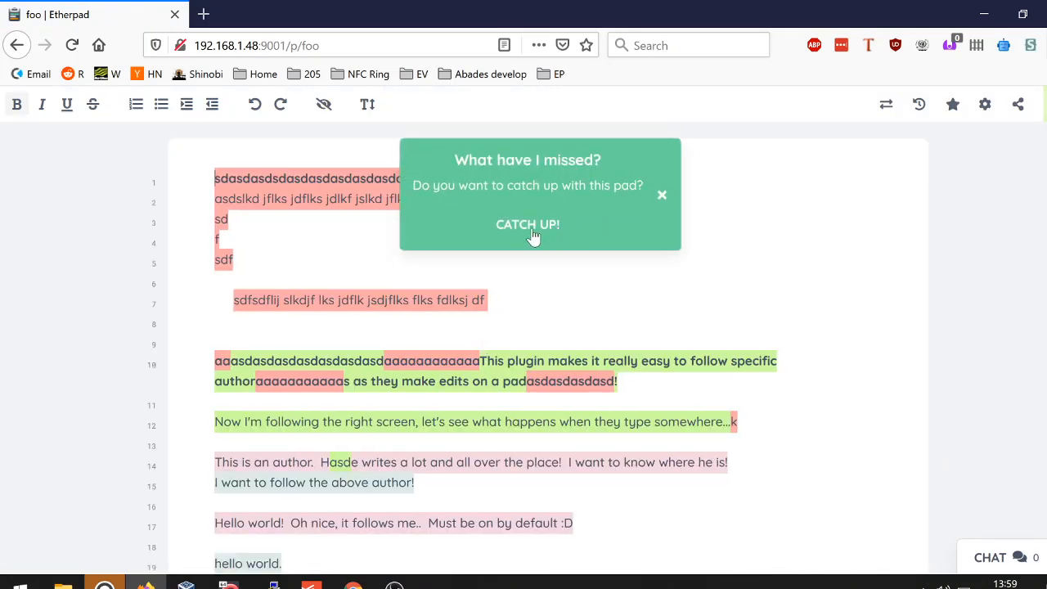
left_click(527, 226)
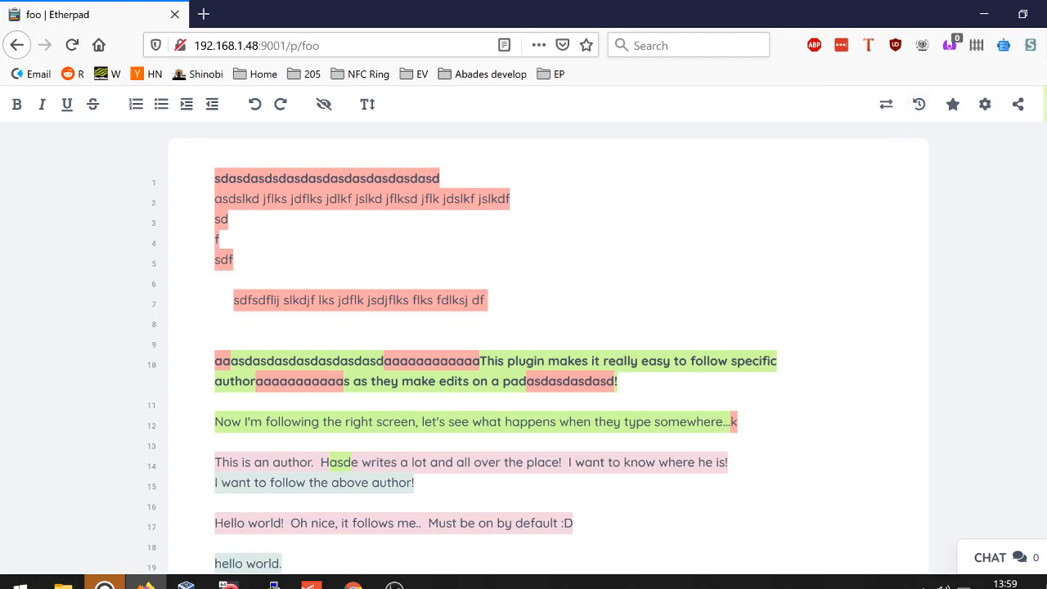
Open the foo pad's timeslider at revision 200 and play the history from there, pausing at revision 397
key("ctrl+l")
key("End")
type("/tim")
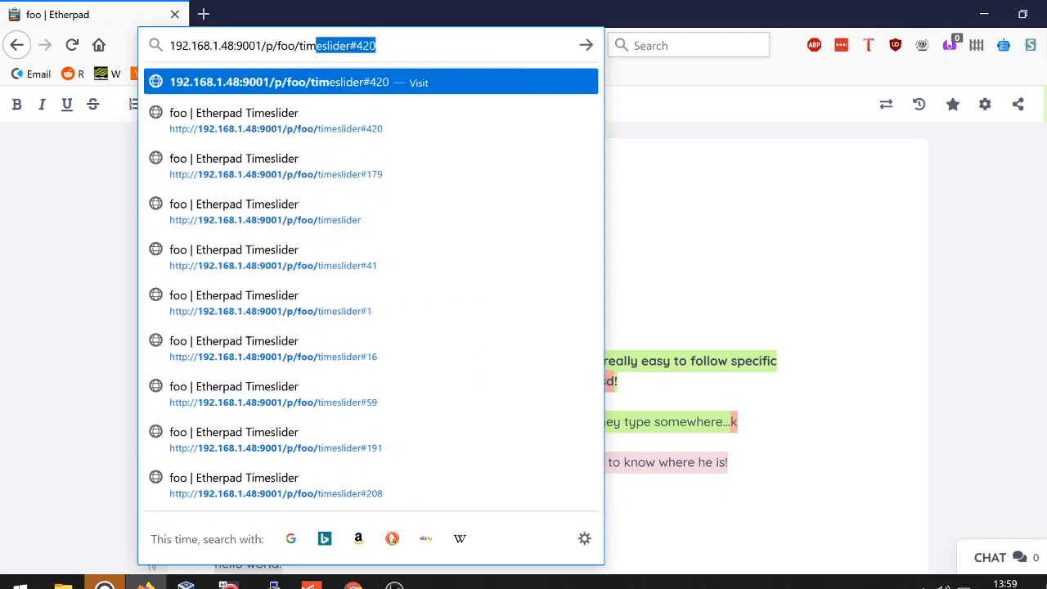
type("eslider#")
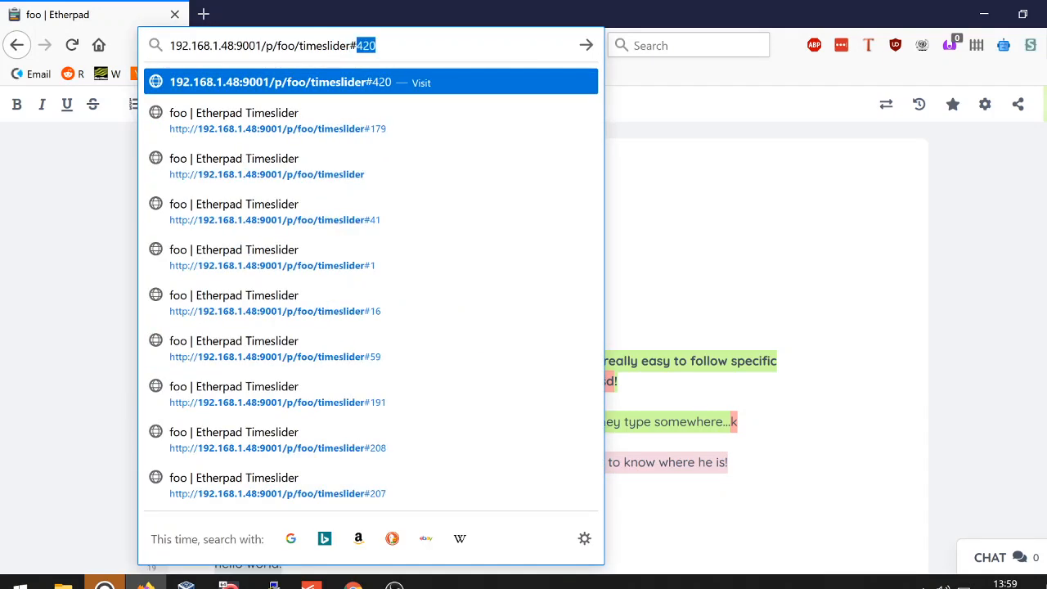
type("200")
key("Return")
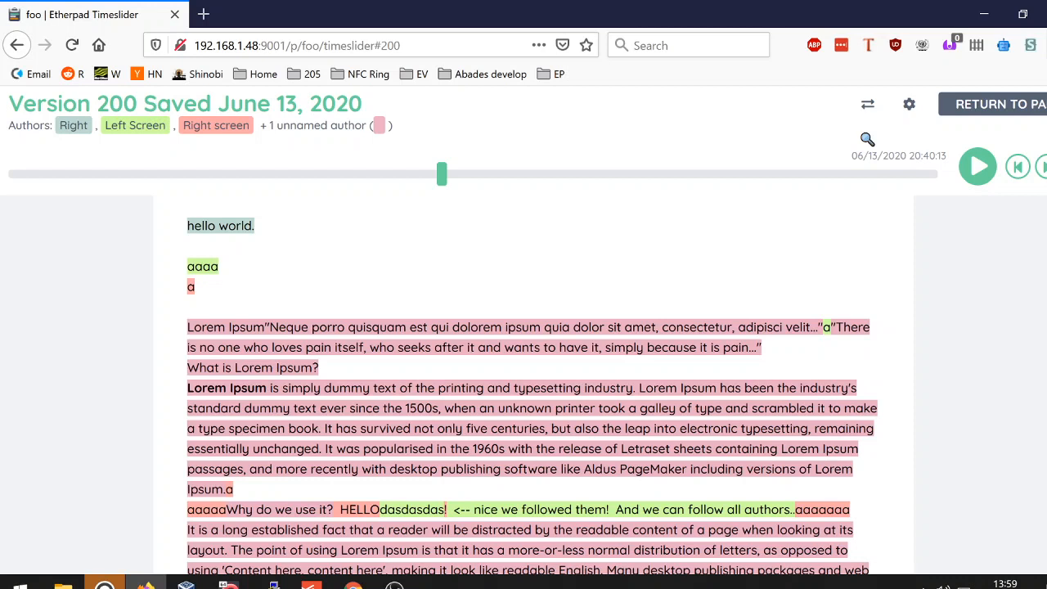
left_click(984, 187)
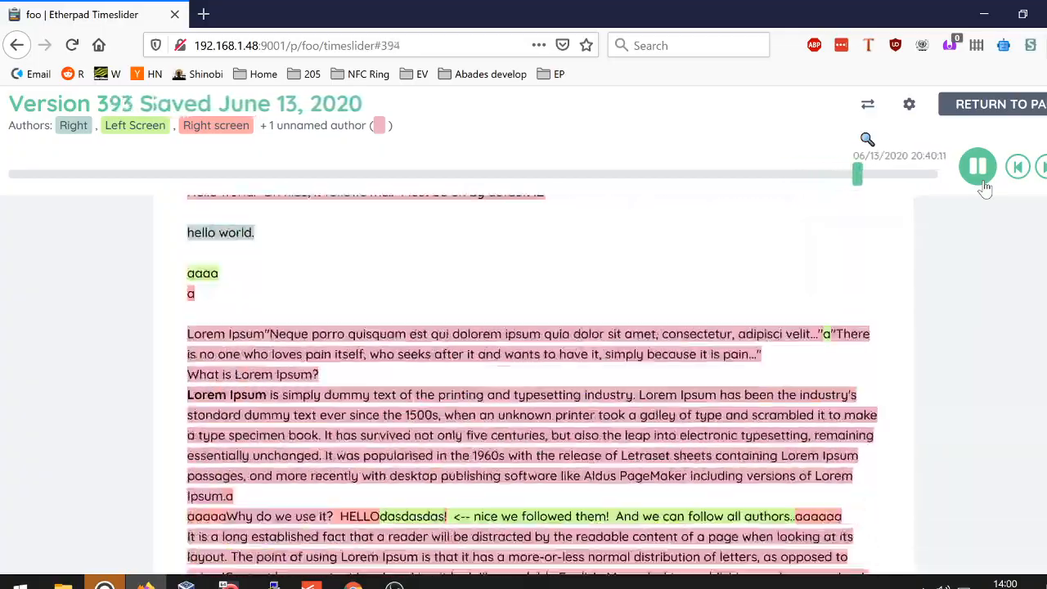
left_click(984, 185)
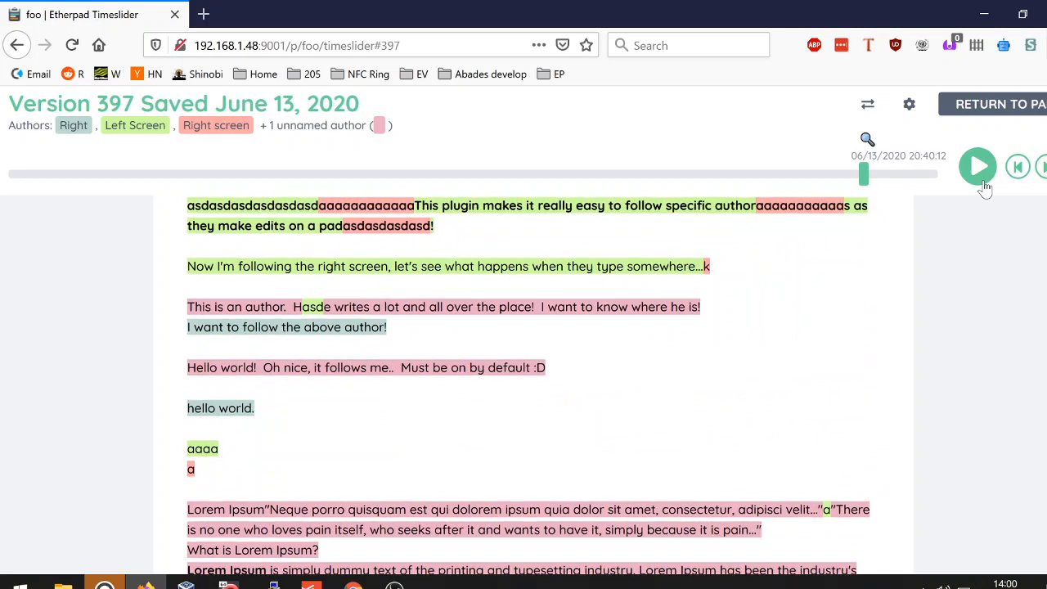
Go to the #41 content removal from the list of significant changes and play the history from just before it
left_click(870, 142)
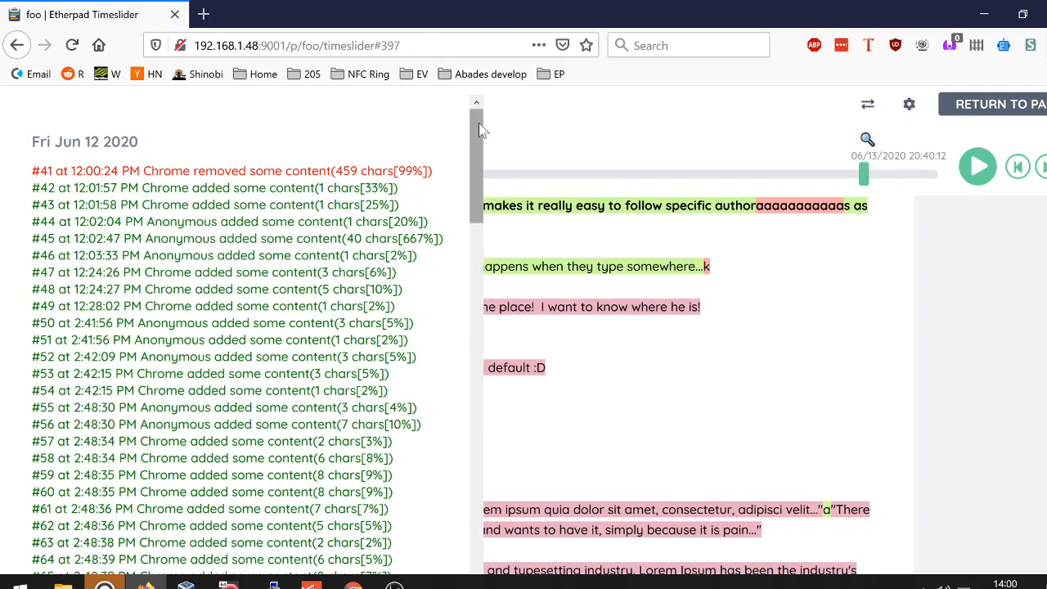
left_click_drag(479, 122, 504, 135)
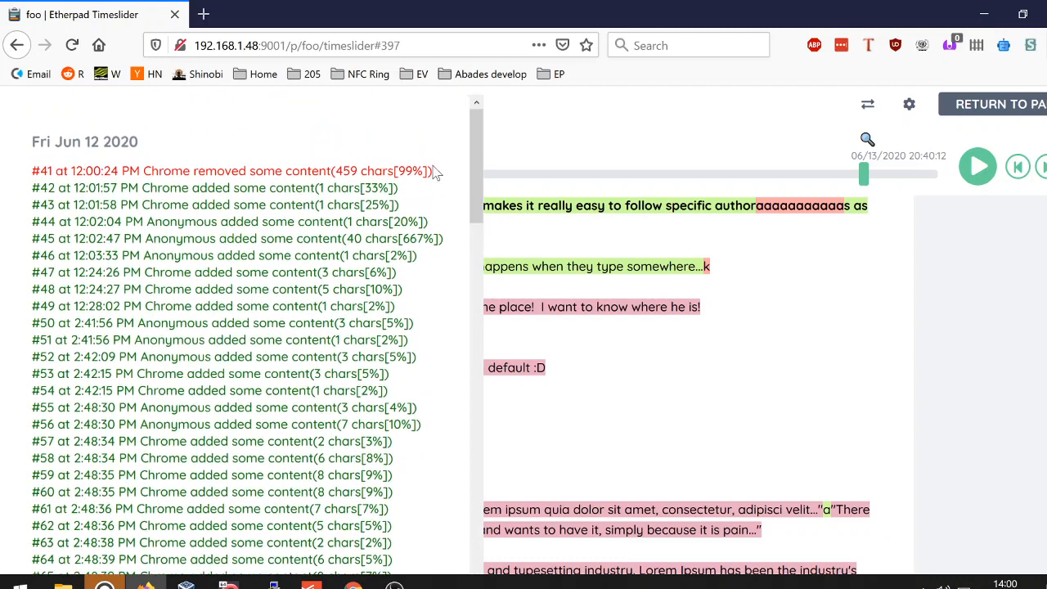
left_click(204, 175)
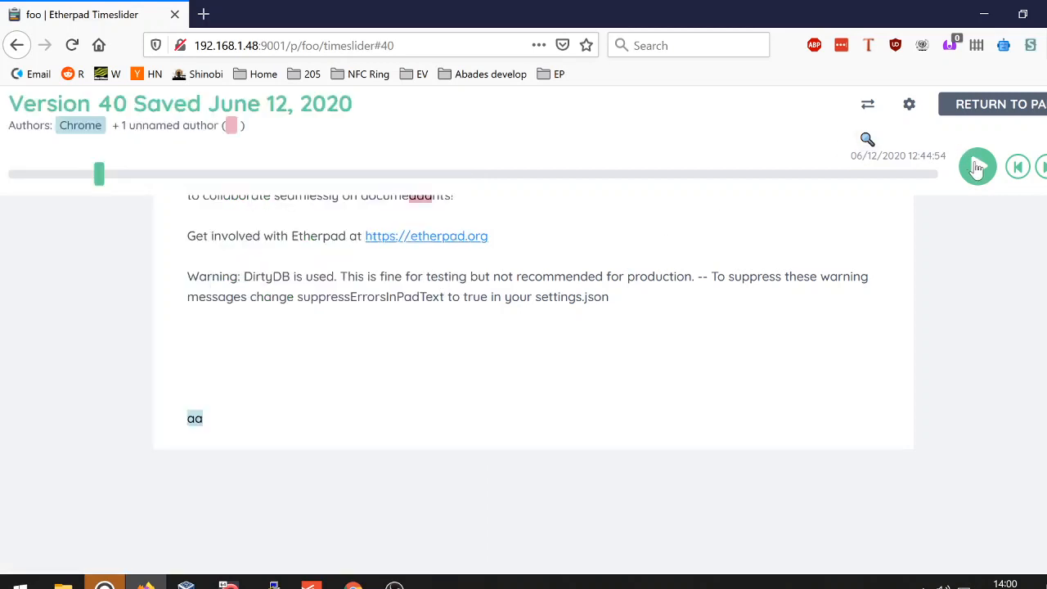
left_click(978, 167)
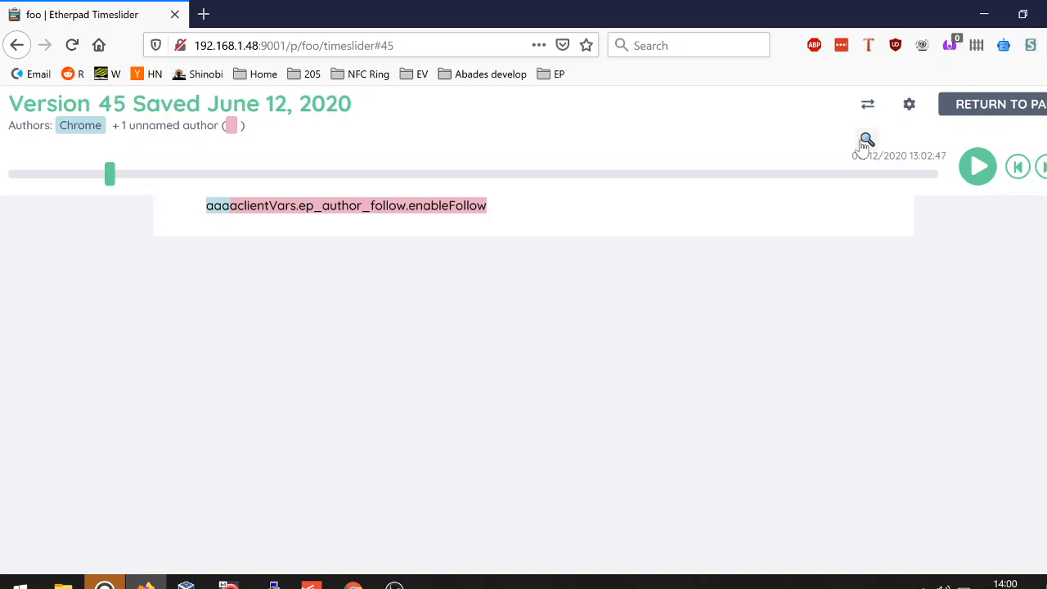
Go to the #420 content removal of Jun 26 2020 at the end of the change list and close the list
mouse_move(867, 140)
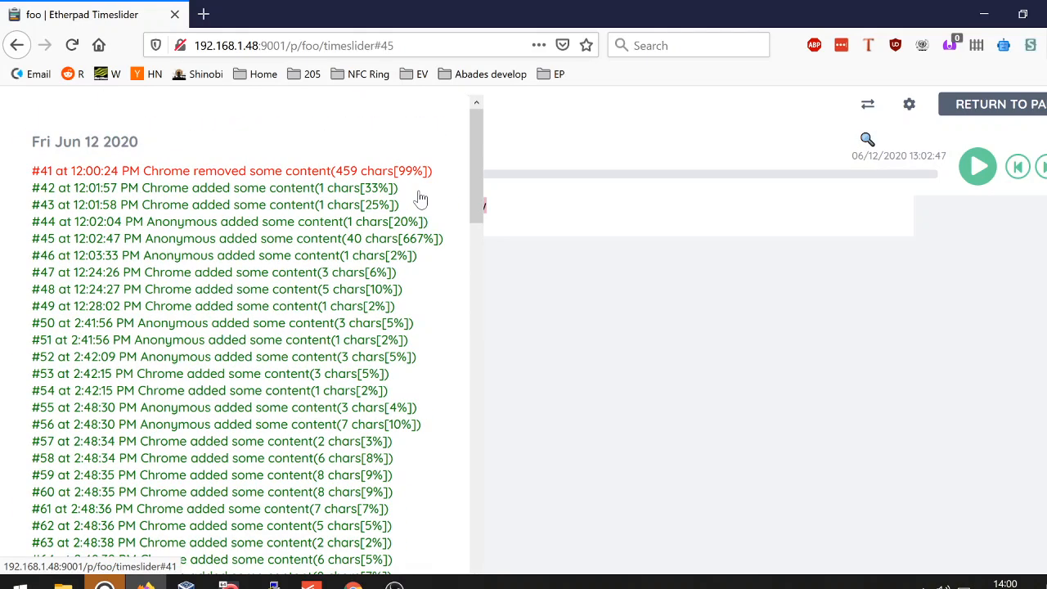
left_click_drag(482, 205, 498, 564)
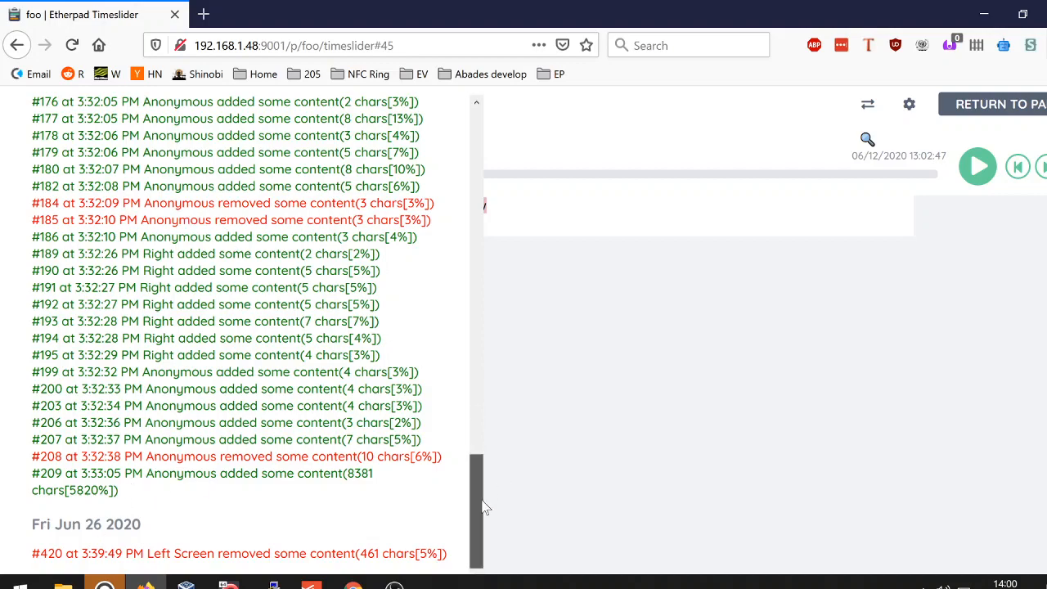
left_click_drag(483, 507, 509, 519)
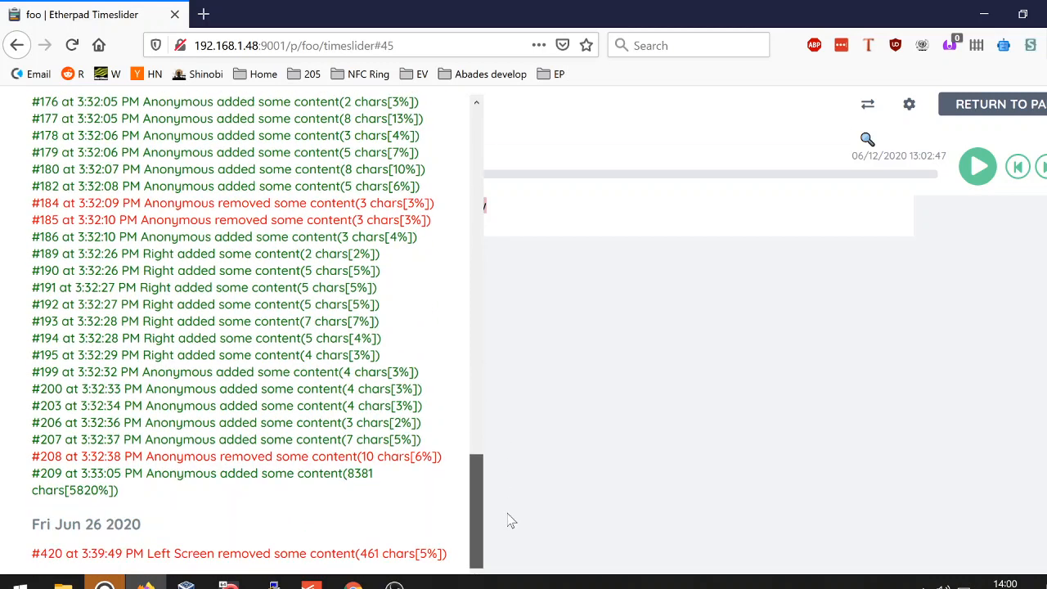
left_click(218, 558)
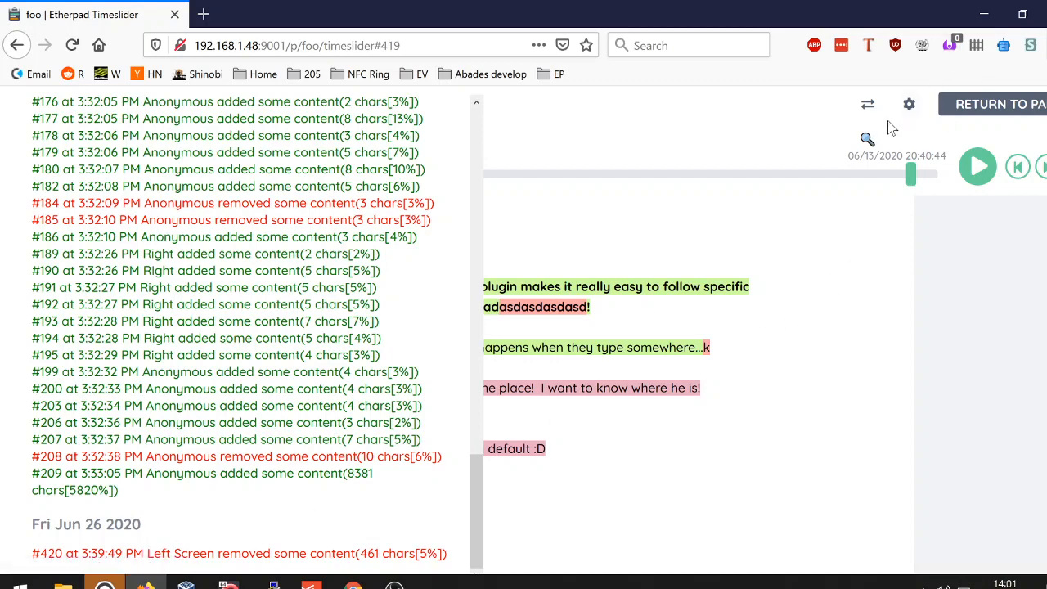
left_click(867, 139)
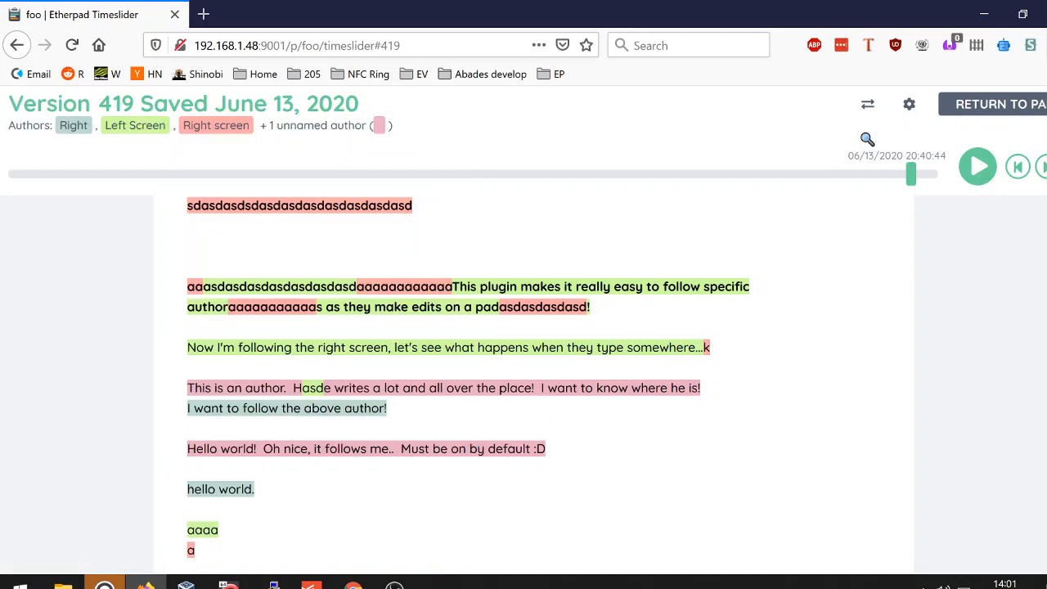
Step forward two revisions to version 421 and back two revisions to version 419
left_click(1045, 167)
left_click(1045, 167)
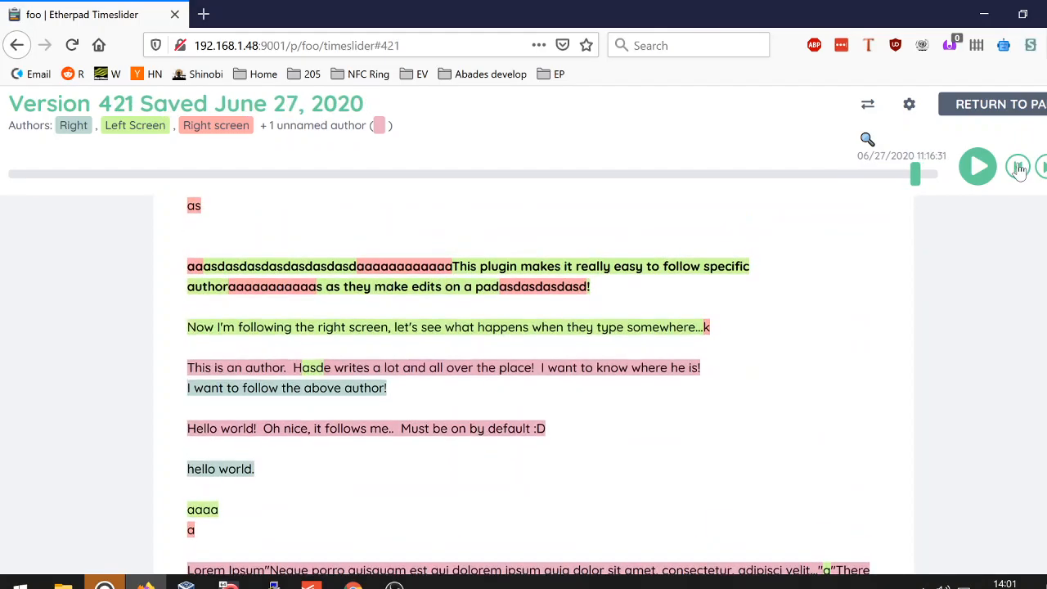
left_click(1018, 168)
left_click(1018, 168)
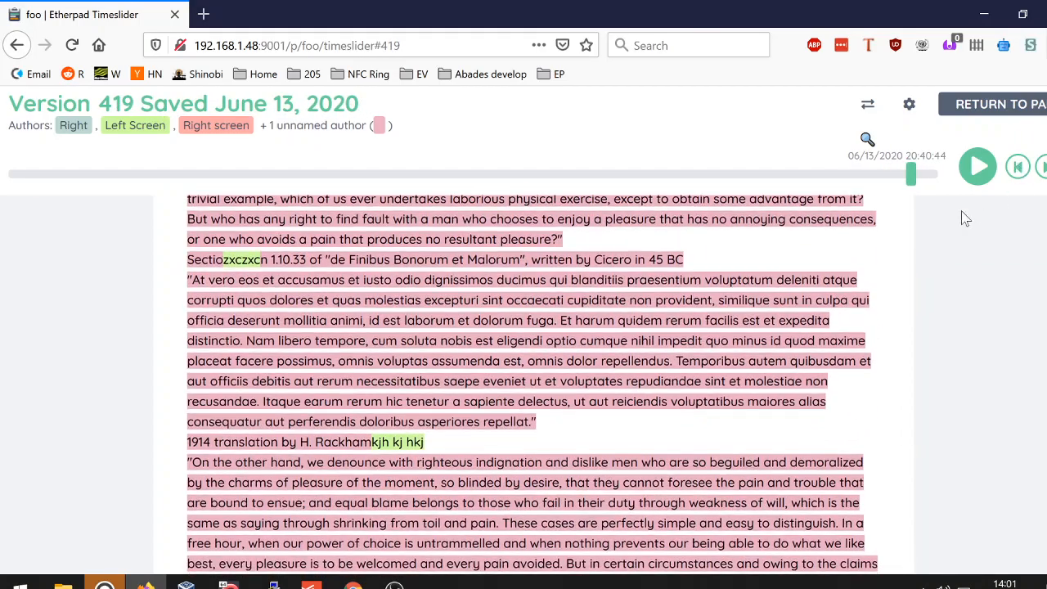
Reopen the change list, go to the #209 addition, return to the #420 removal and close the list
key("alt+Tab")
key("alt+Tab")
left_click(866, 139)
scroll(462, 536, "down", 5)
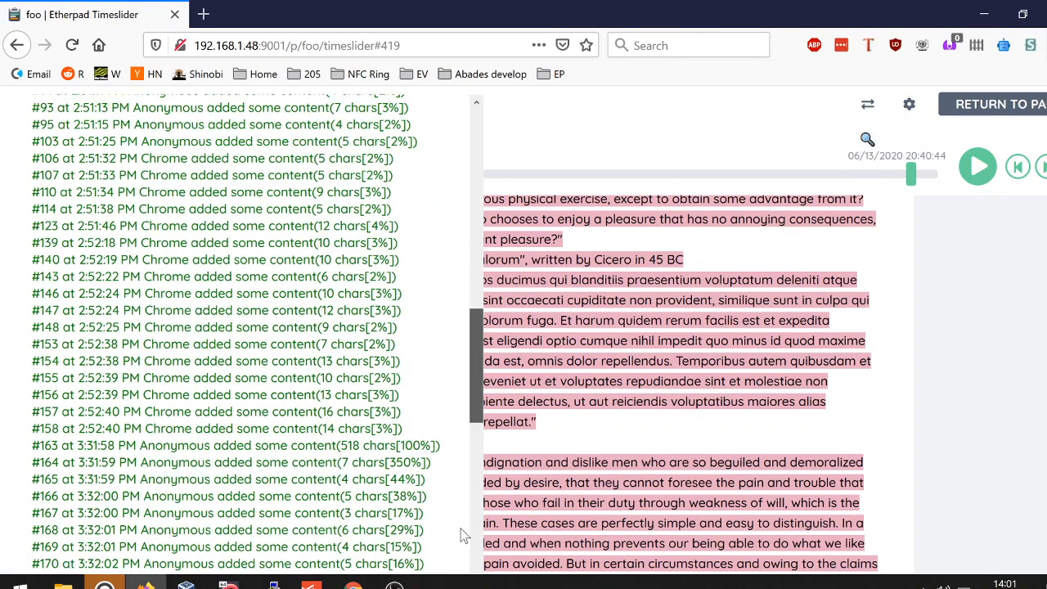
scroll(462, 536, "down", 5)
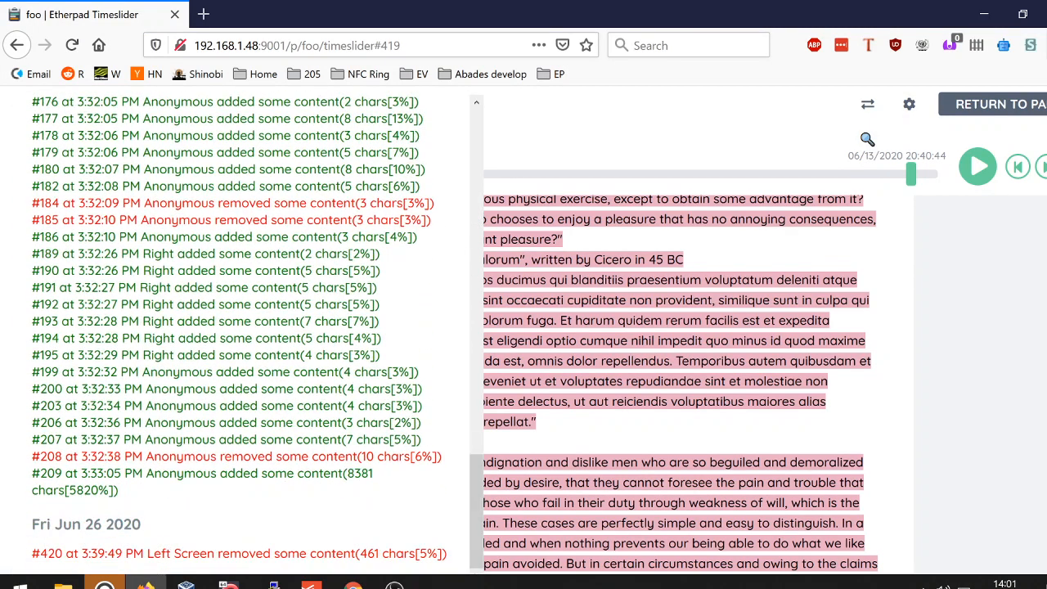
left_click(319, 562)
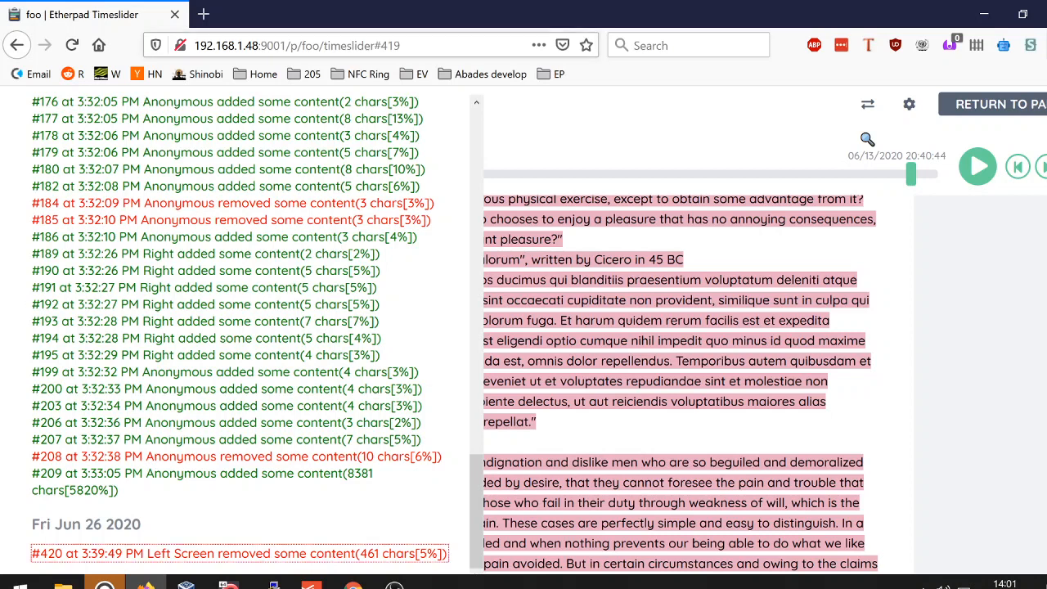
left_click(198, 482)
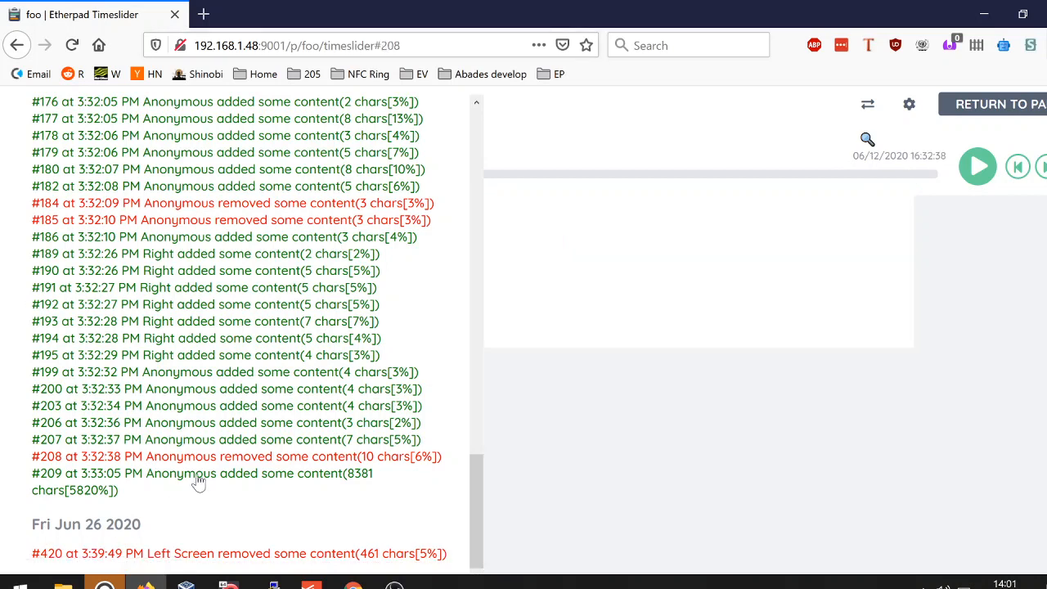
left_click(233, 559)
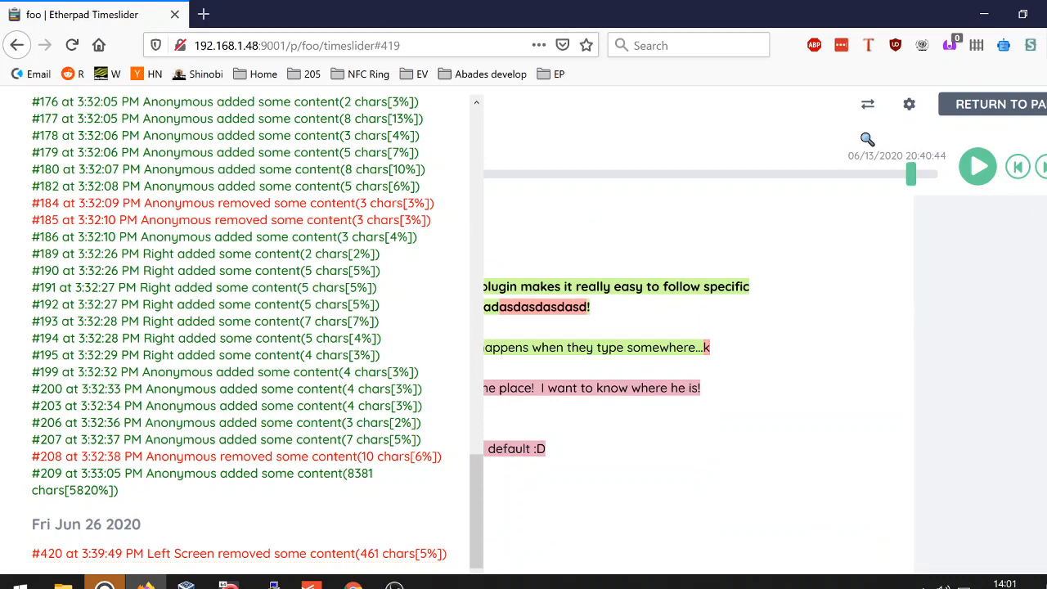
left_click(865, 143)
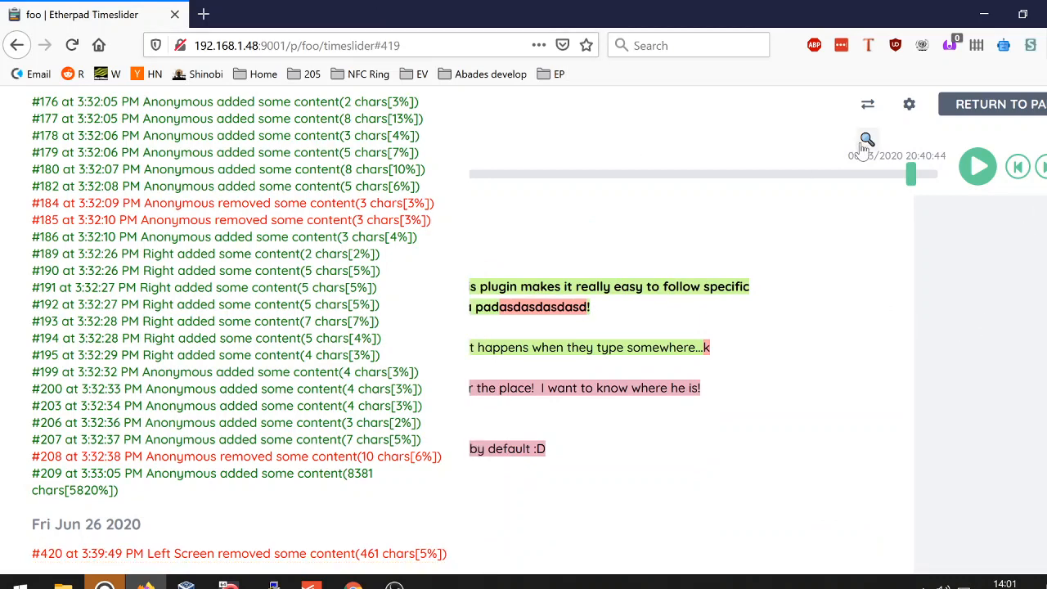
Step back and forth between revisions 419 and 420 to compare the text at the pad's end
left_click(1042, 170)
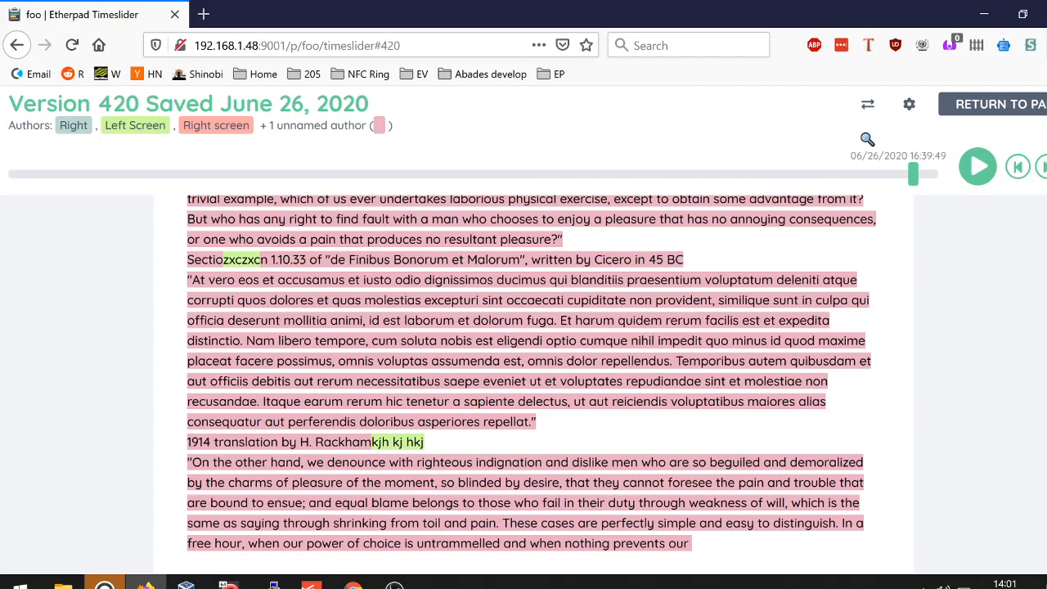
left_click(1019, 179)
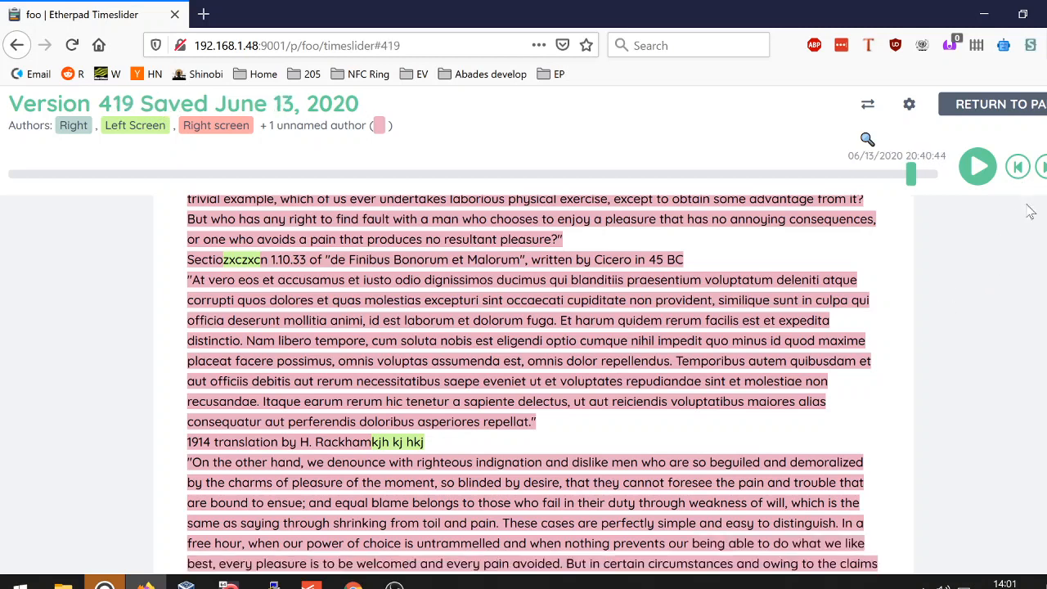
left_click(1040, 178)
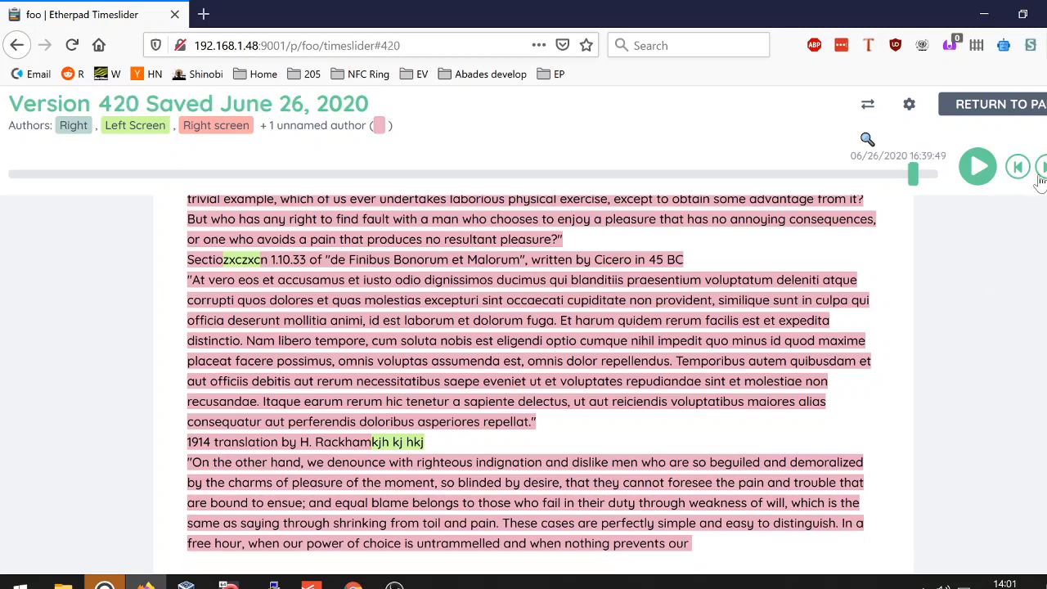
left_click(1015, 168)
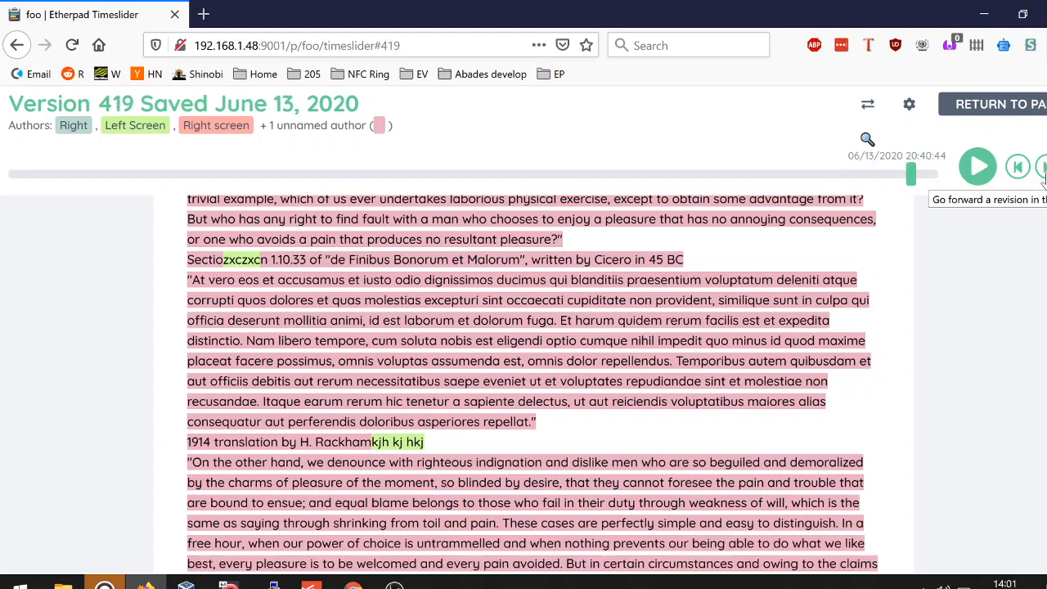
scroll(532, 384, "down", 2)
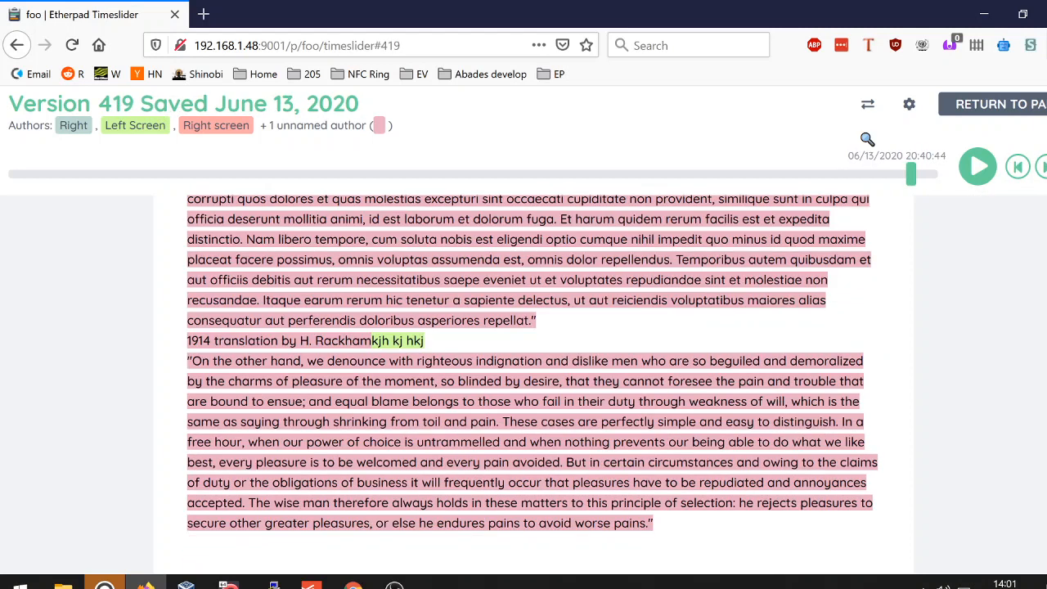
Go from revision 420 to the #41 content removal in the change list and compare revisions 40 and 41
left_click(1042, 172)
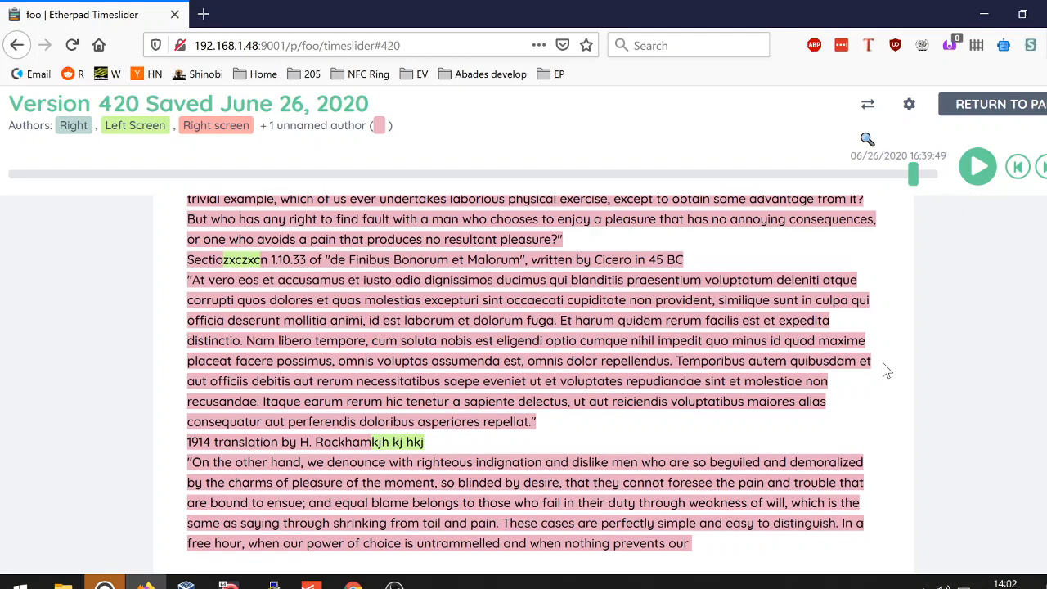
left_click(867, 140)
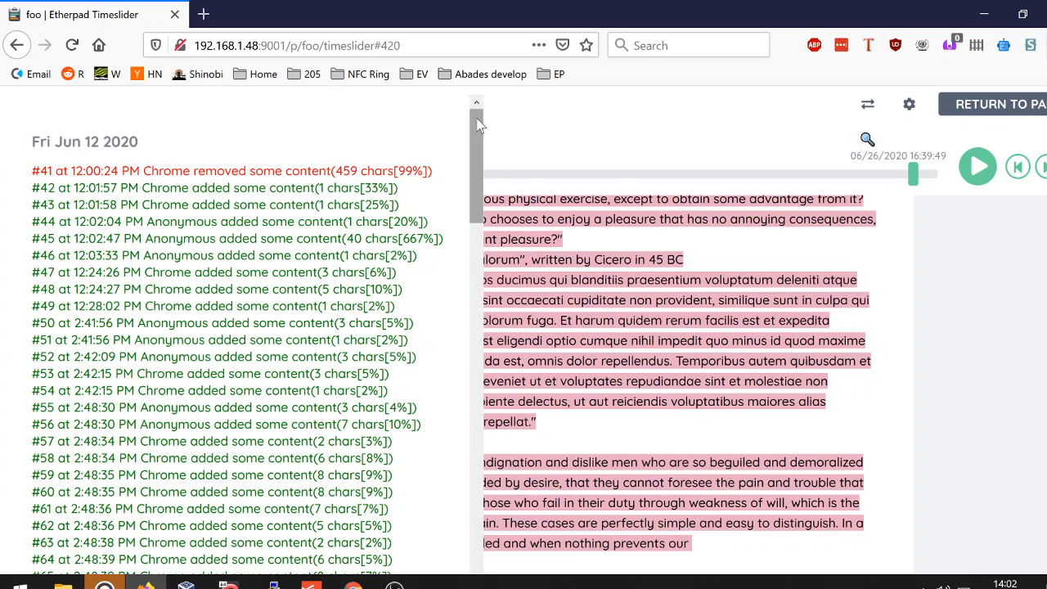
left_click(401, 177)
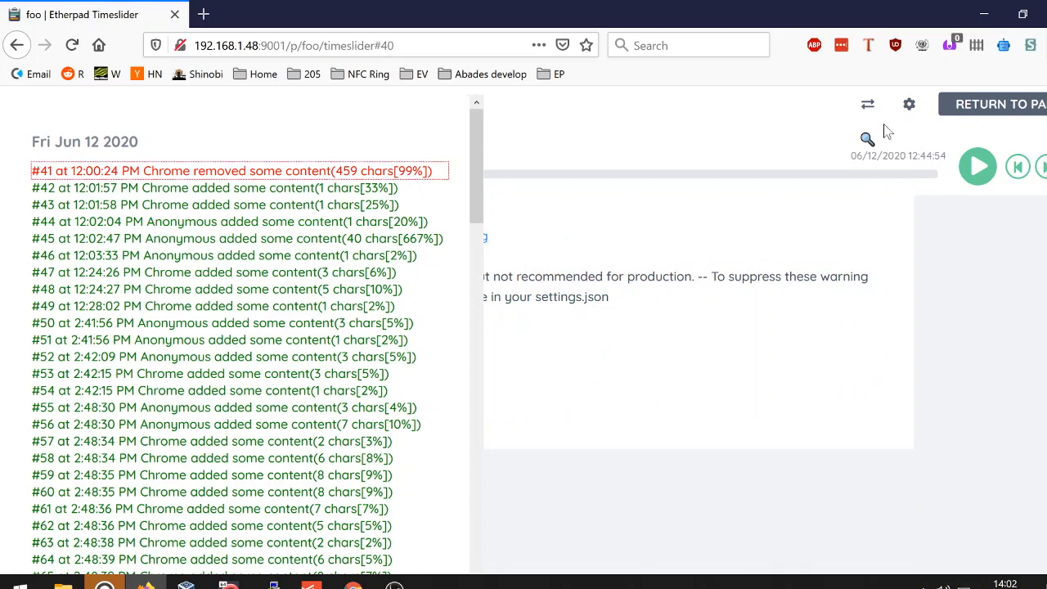
left_click(1042, 167)
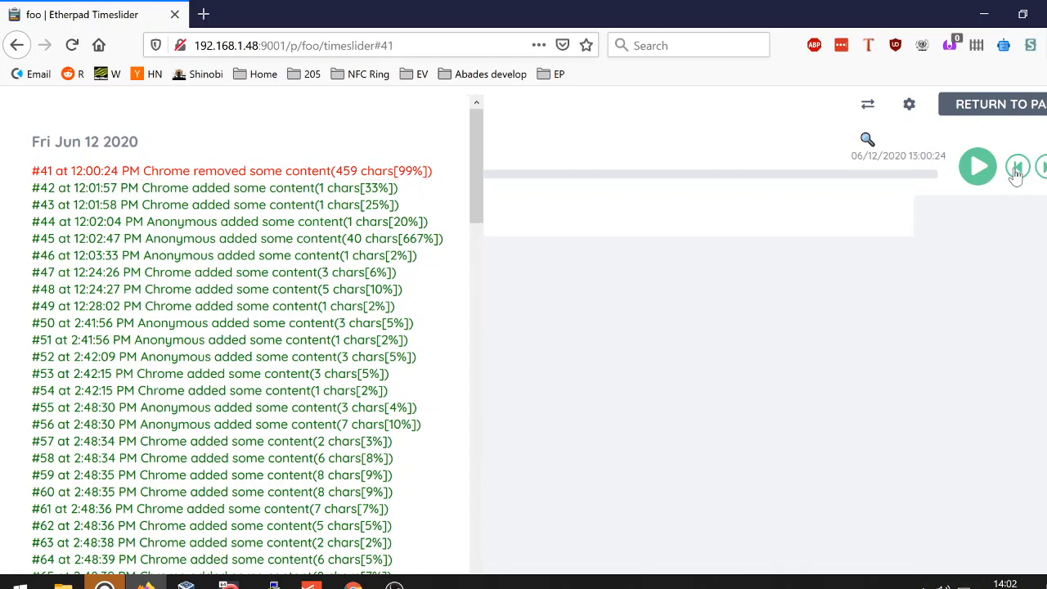
left_click(1018, 168)
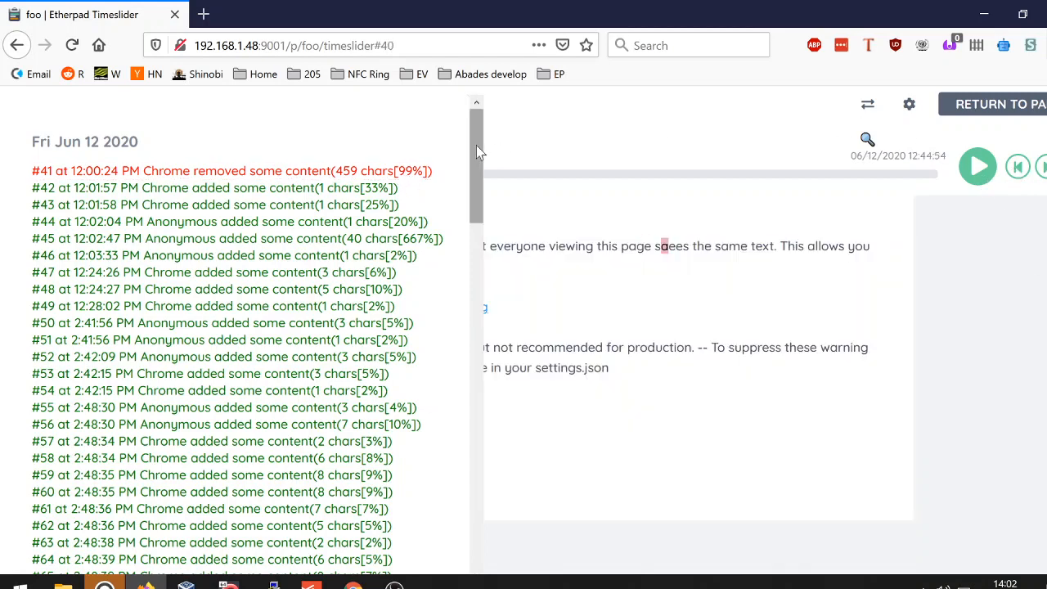
Go to the #45 addition in the change list, close the list and compare revisions 44 and 45
left_click_drag(480, 151, 469, 170)
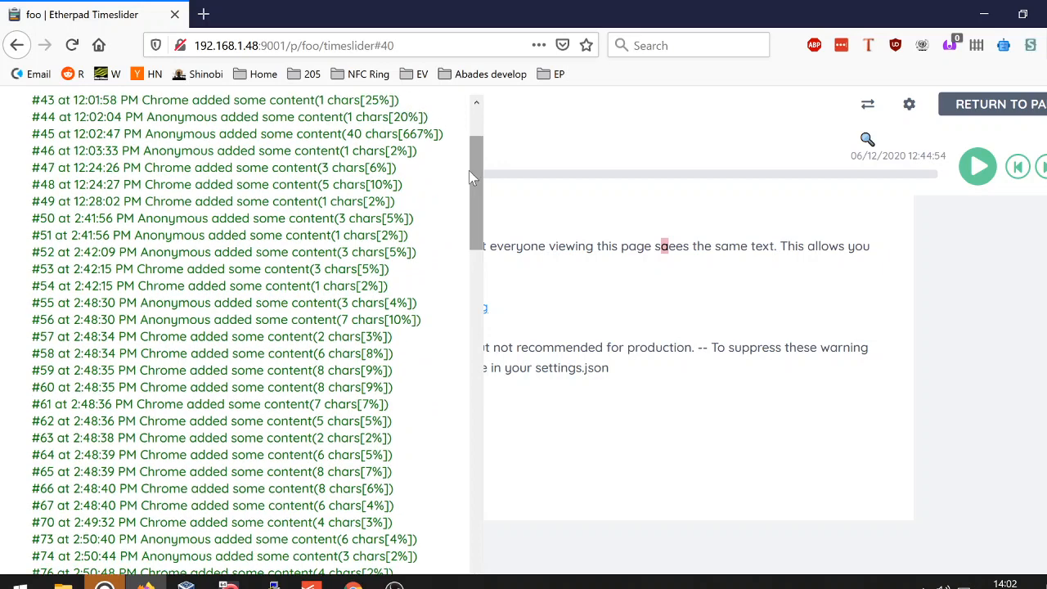
left_click(417, 136)
left_click(1022, 256)
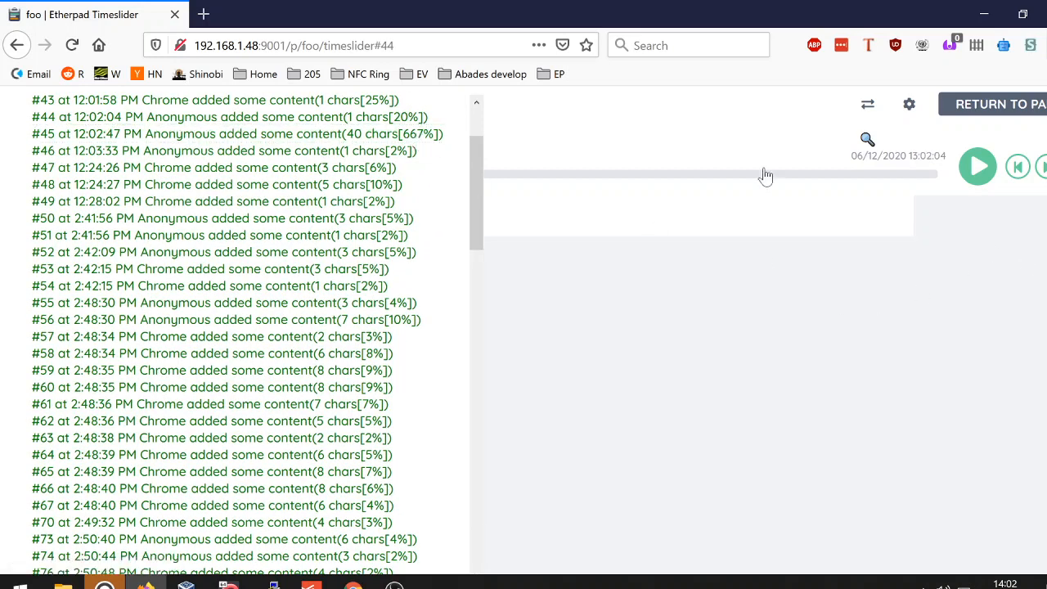
left_click(865, 140)
left_click(1042, 167)
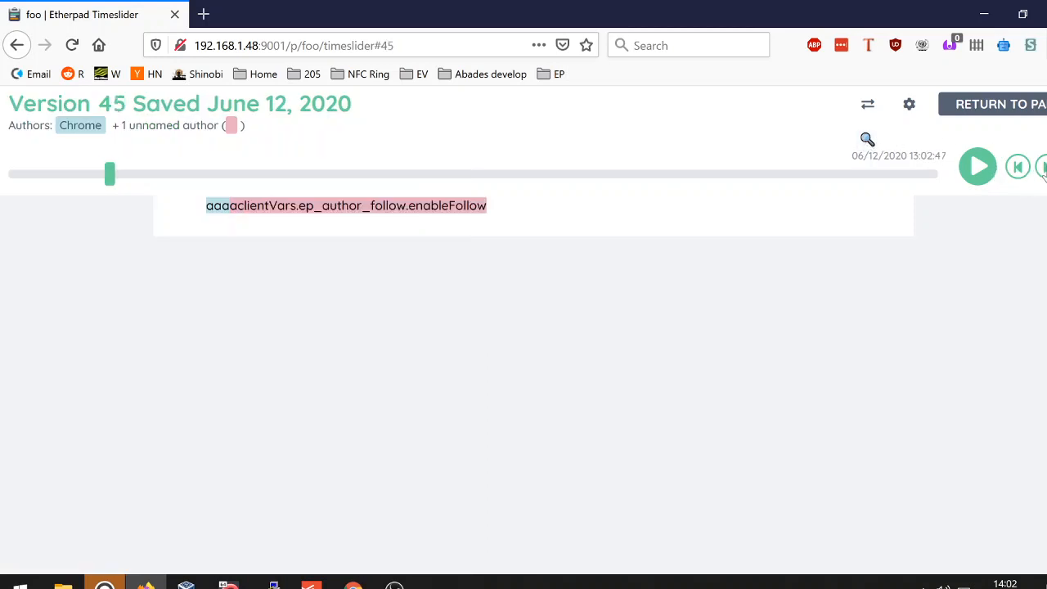
left_click(1018, 168)
left_click(1042, 170)
Reopen the change list and review its entries through the #420 removal of Jun 26 2020 and back to the start
left_click(865, 140)
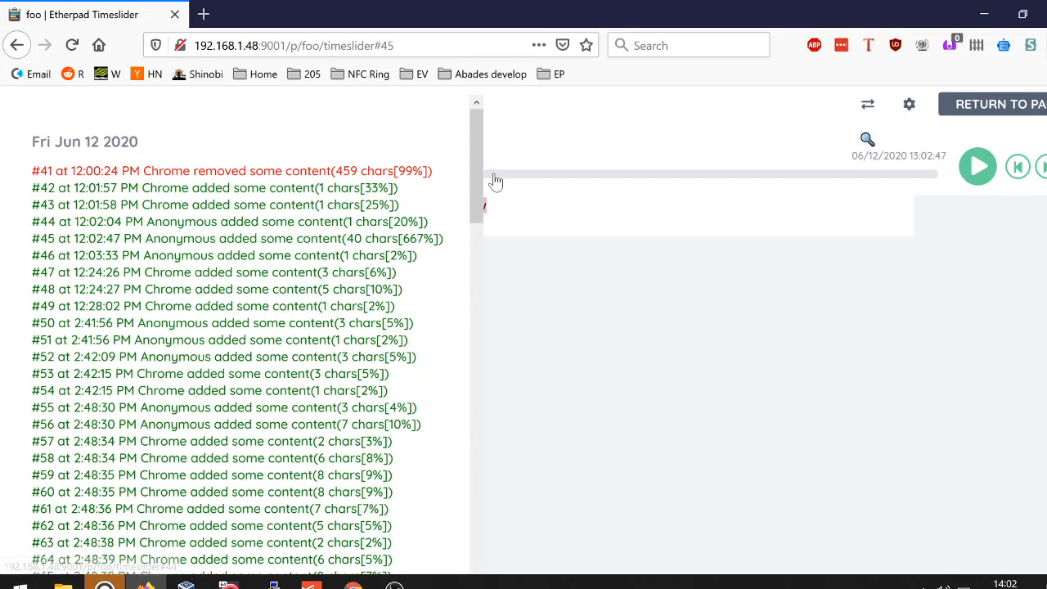
left_click_drag(476, 190, 483, 518)
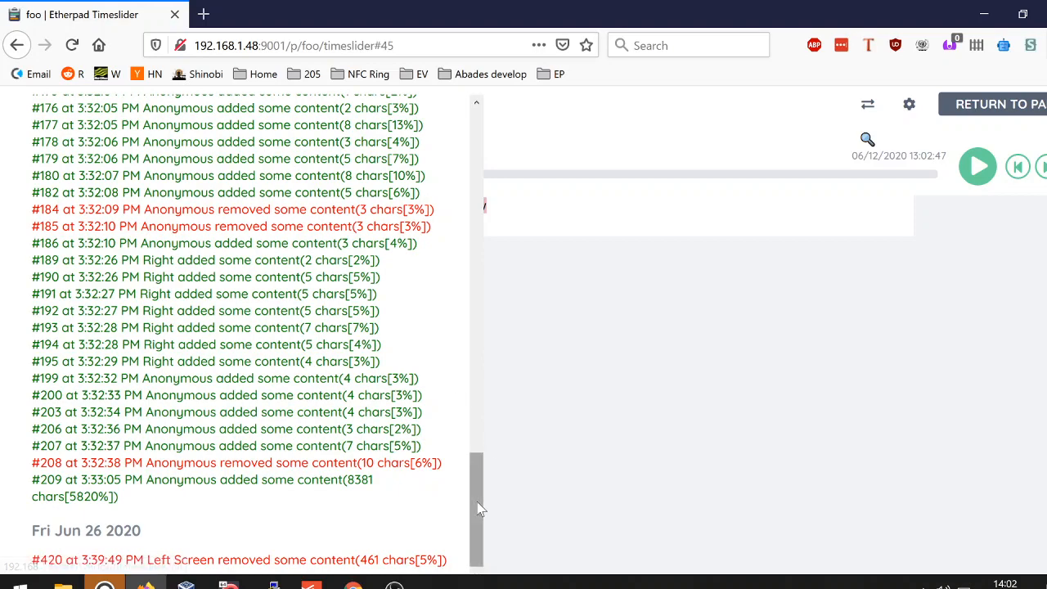
left_click_drag(479, 507, 485, 527)
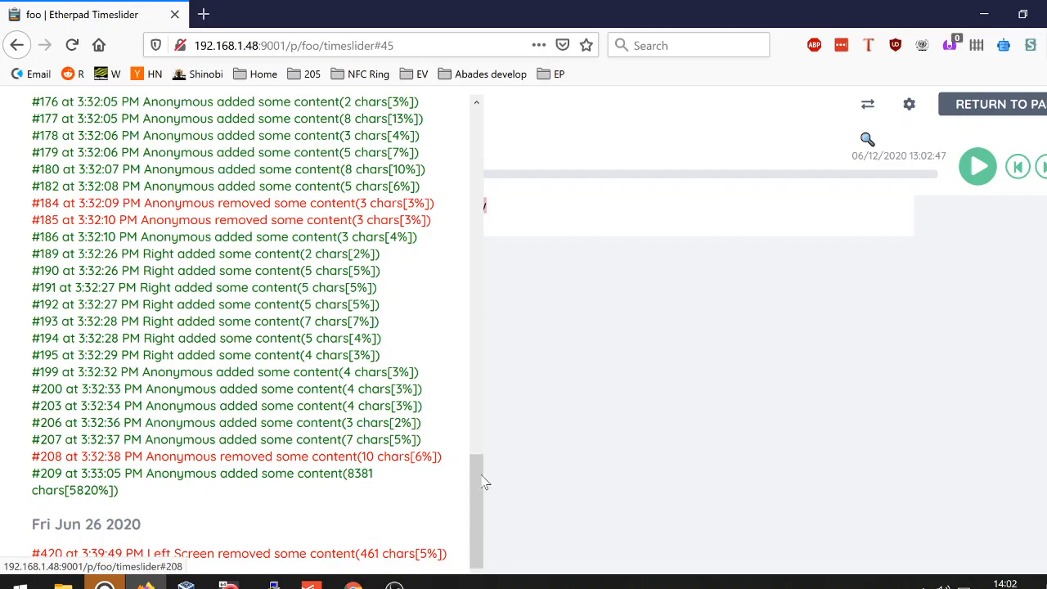
left_click_drag(475, 506, 466, 100)
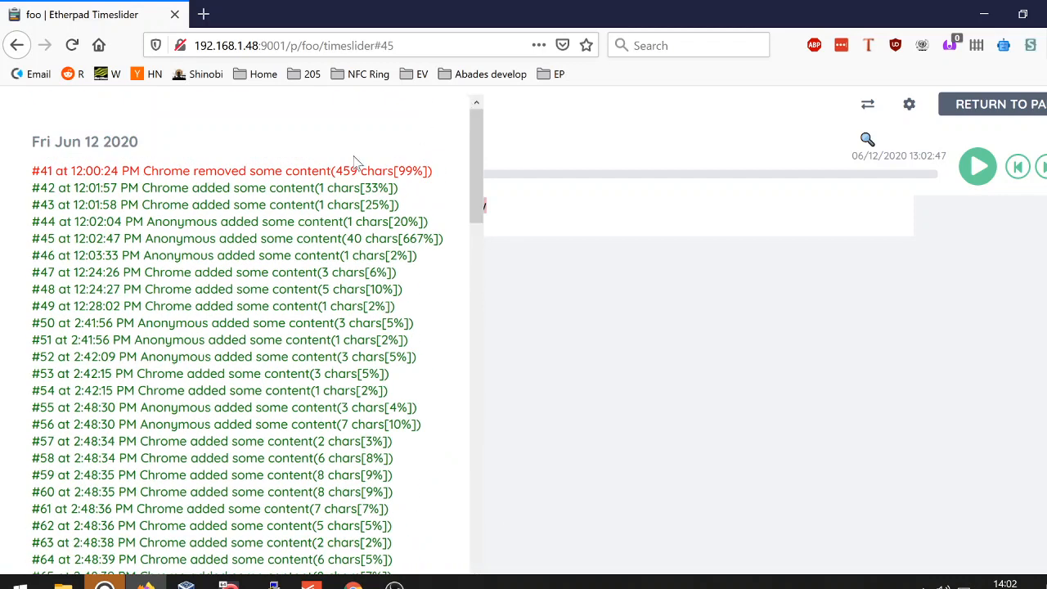
Return to the #41 content removal, close the change list and step forward one revision and back to version 40
left_click(356, 171)
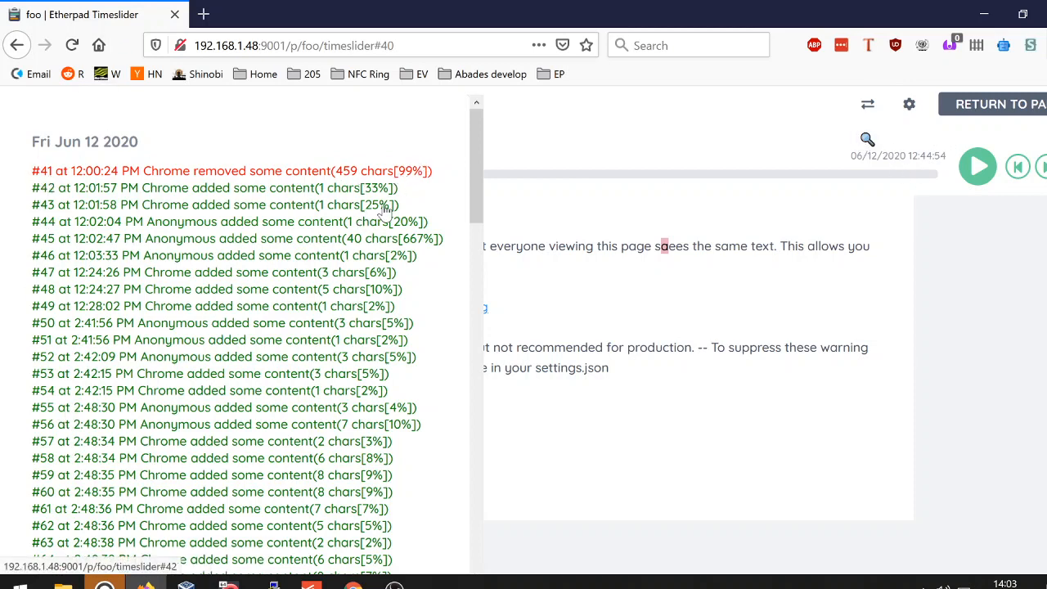
left_click(867, 139)
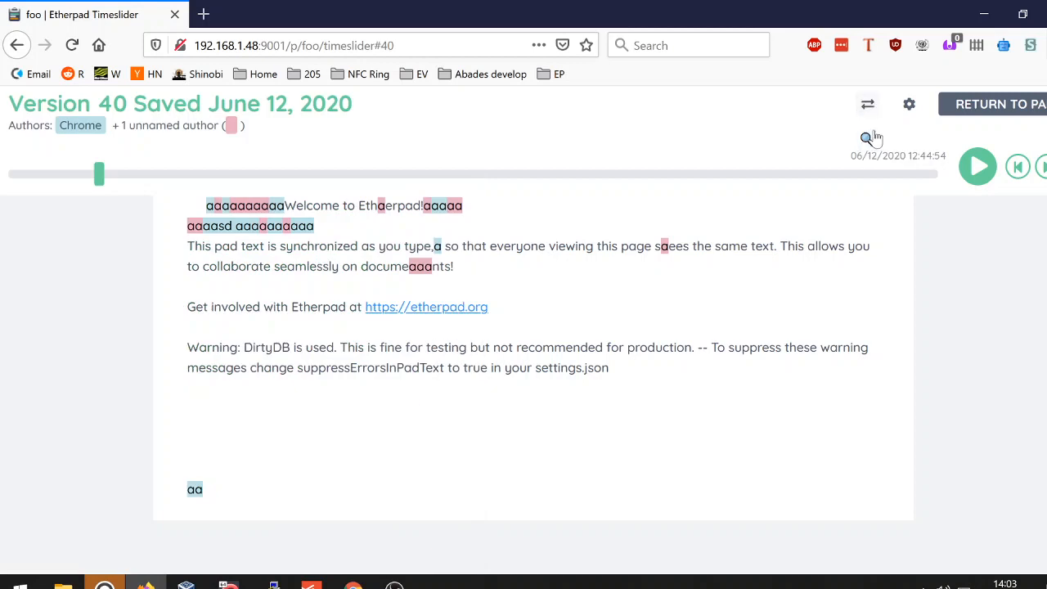
left_click(867, 139)
left_click(868, 141)
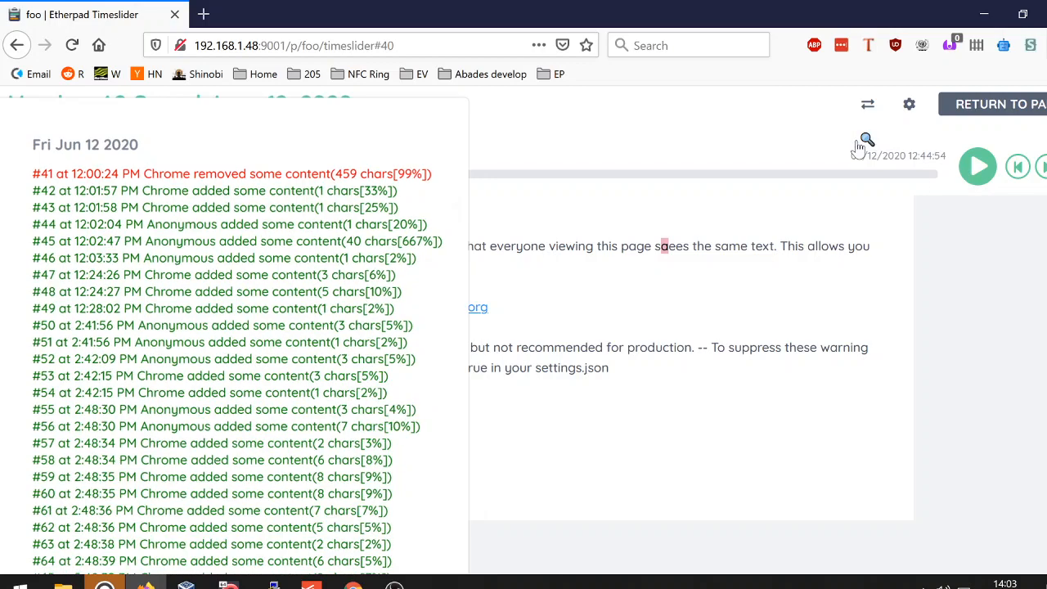
left_click(868, 140)
left_click(869, 141)
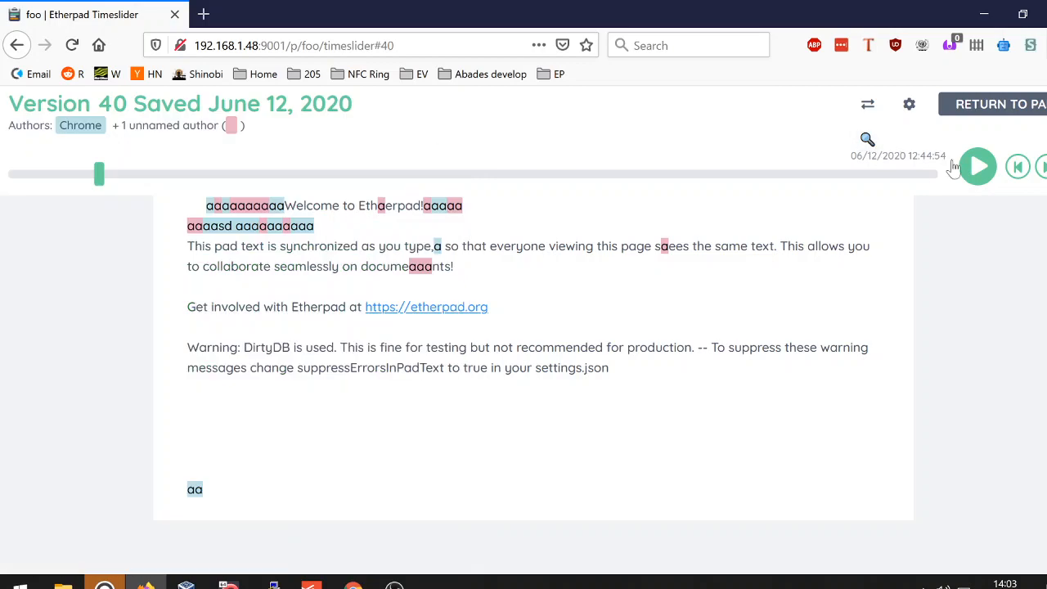
left_click(1040, 168)
left_click(1018, 169)
Start exporting version 40 in Etherpad format and choose to save foo.etherpad as a file
left_click(867, 109)
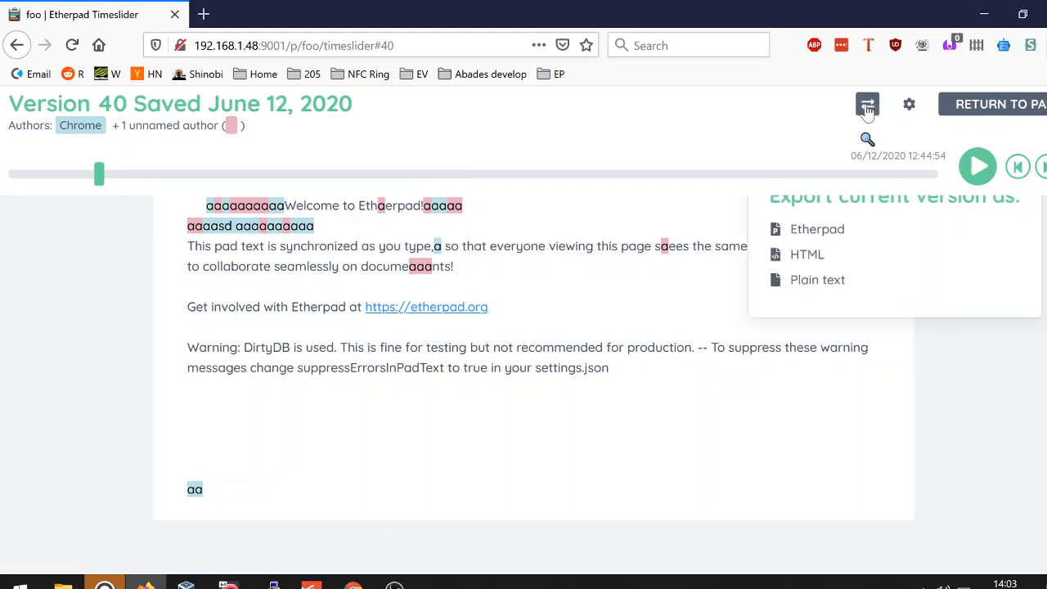
left_click(818, 230)
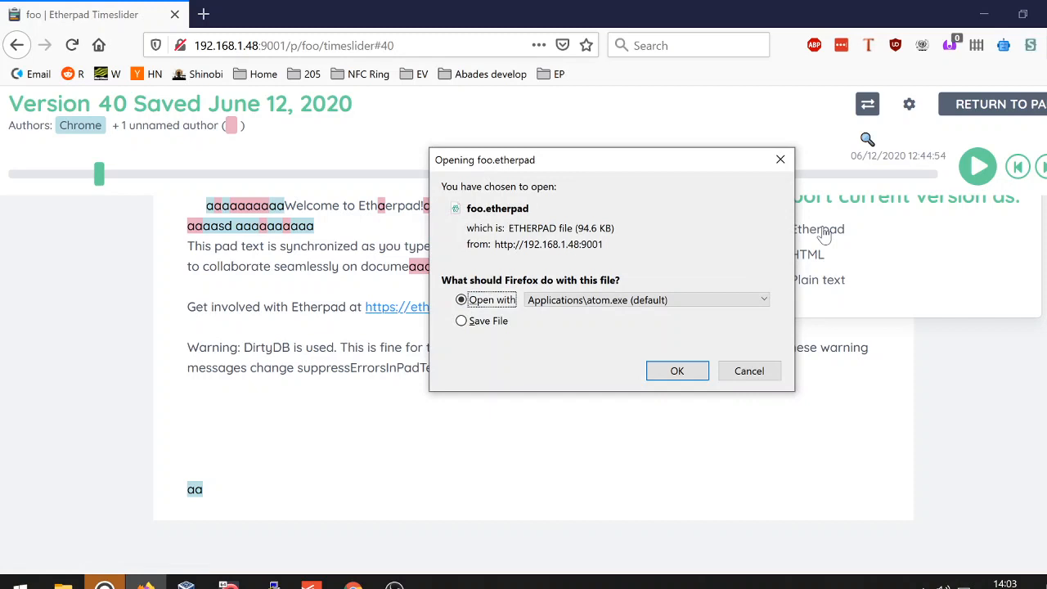
key("Down")
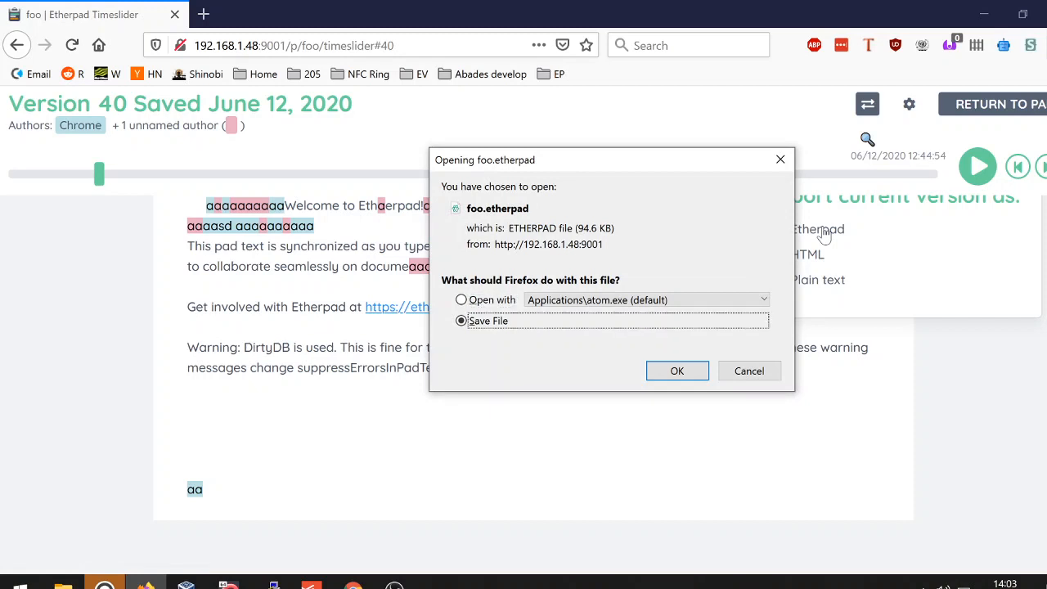
key("Up")
key("Down")
key("Up")
key("Down")
key("Up")
key("Down")
key("alt+Tab")
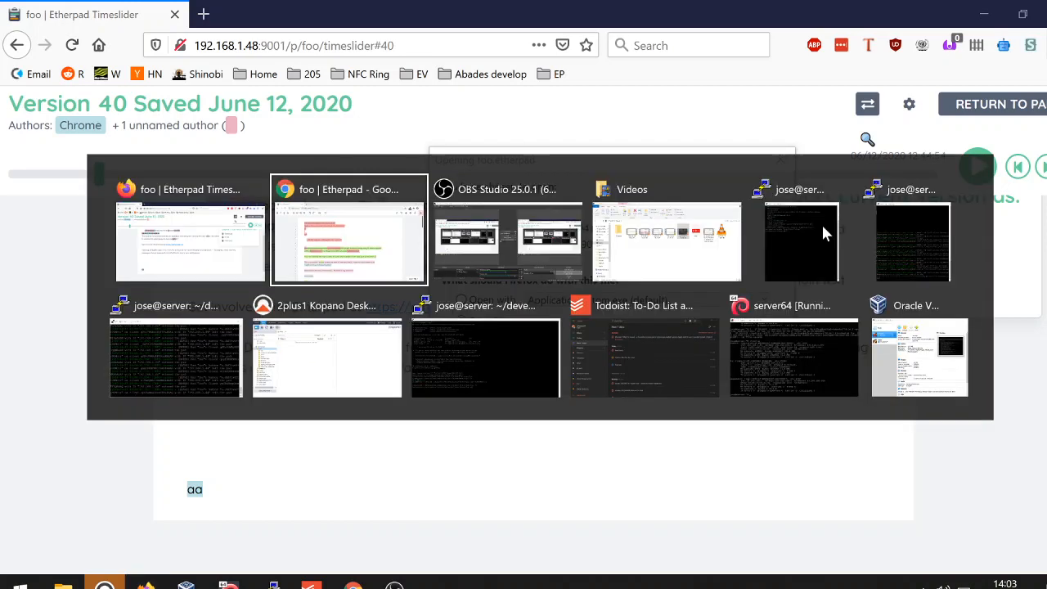
key("alt+Tab")
key("alt+Tab")
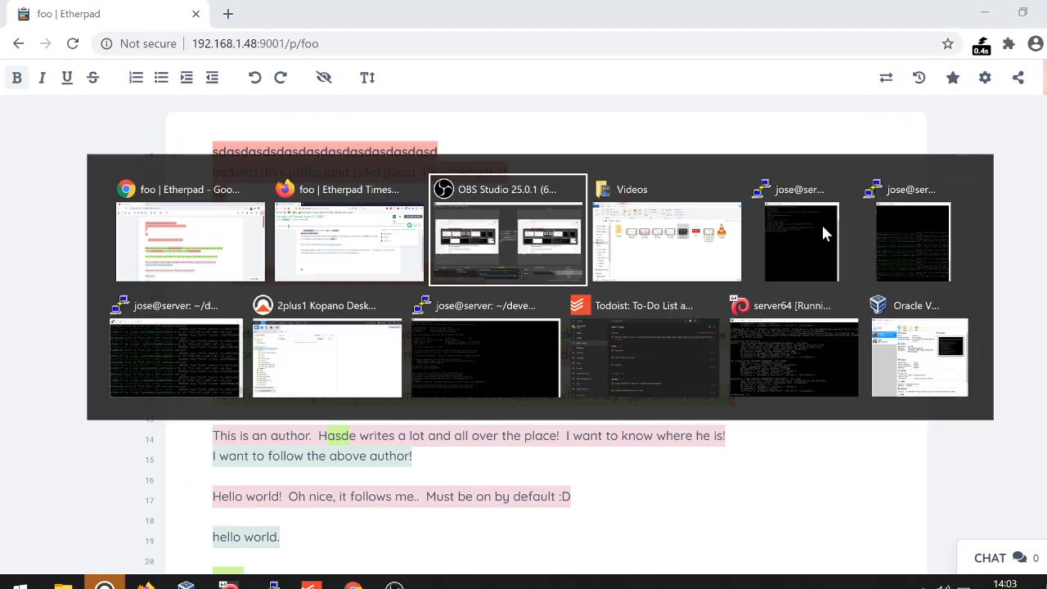